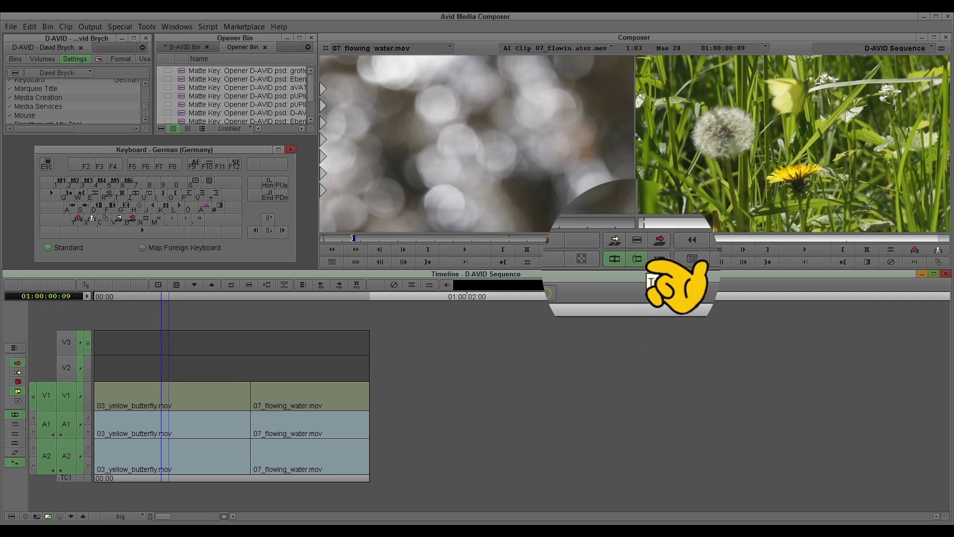
Step: Park at 01:00:00:17 and open a dual-roller trim on the butterfly/flowing_water cut across V1, A1, A2
{"action": "left_click", "coordinate": [635, 259]}
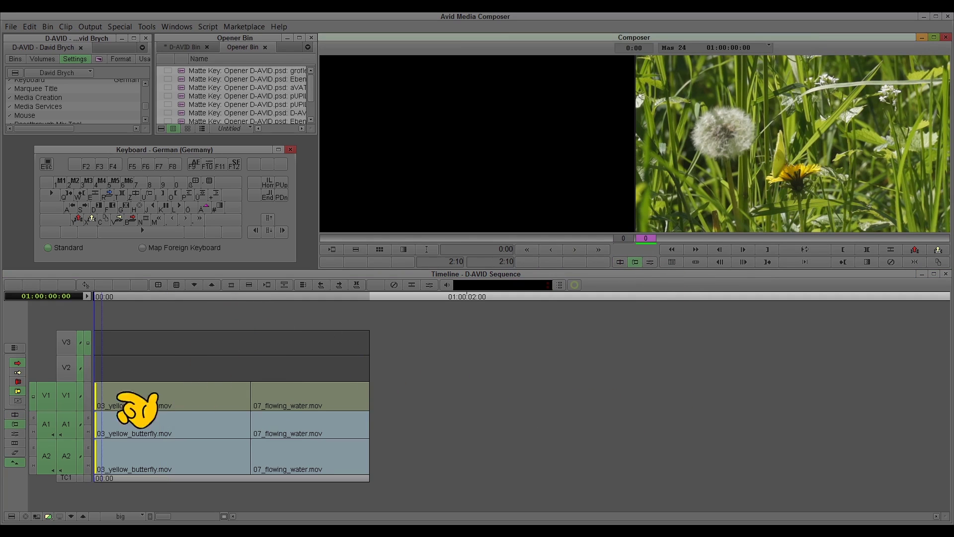
{"action": "left_click", "coordinate": [195, 284]}
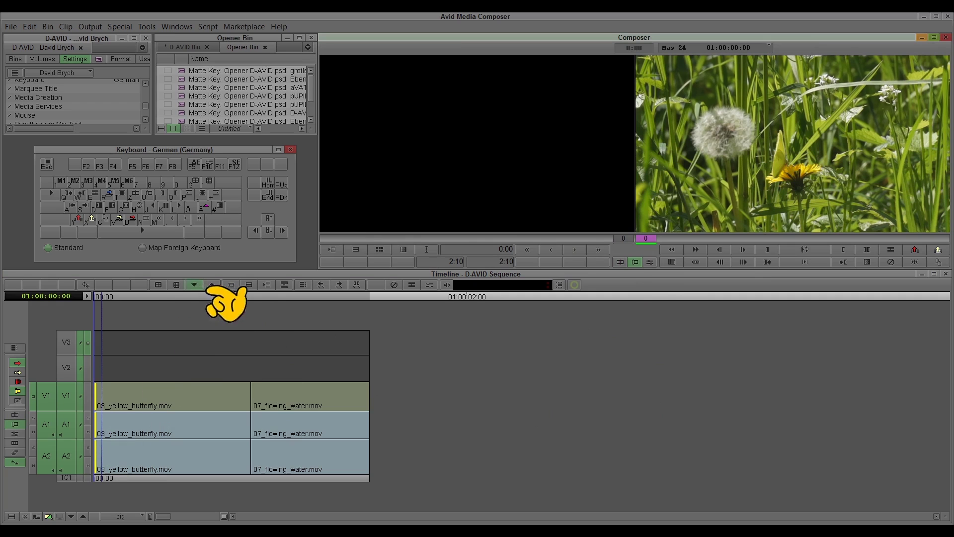
{"action": "left_click", "coordinate": [243, 305]}
{"action": "left_click", "coordinate": [223, 308]}
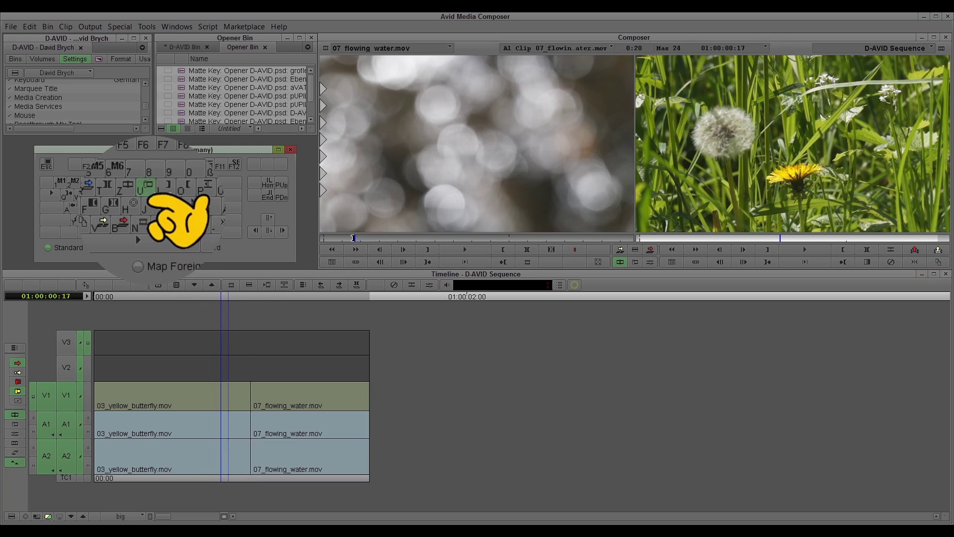
{"action": "key", "text": "u"}
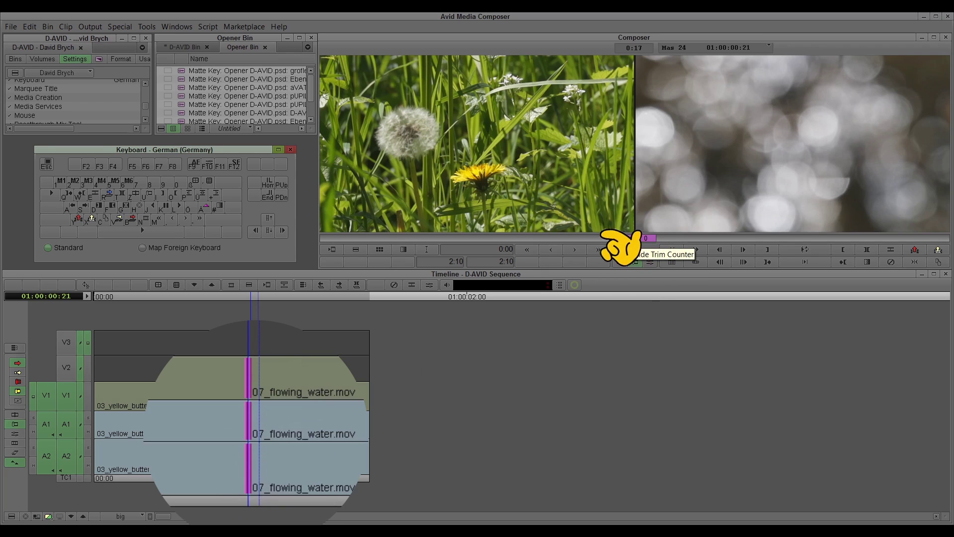
{"action": "left_click", "coordinate": [651, 256]}
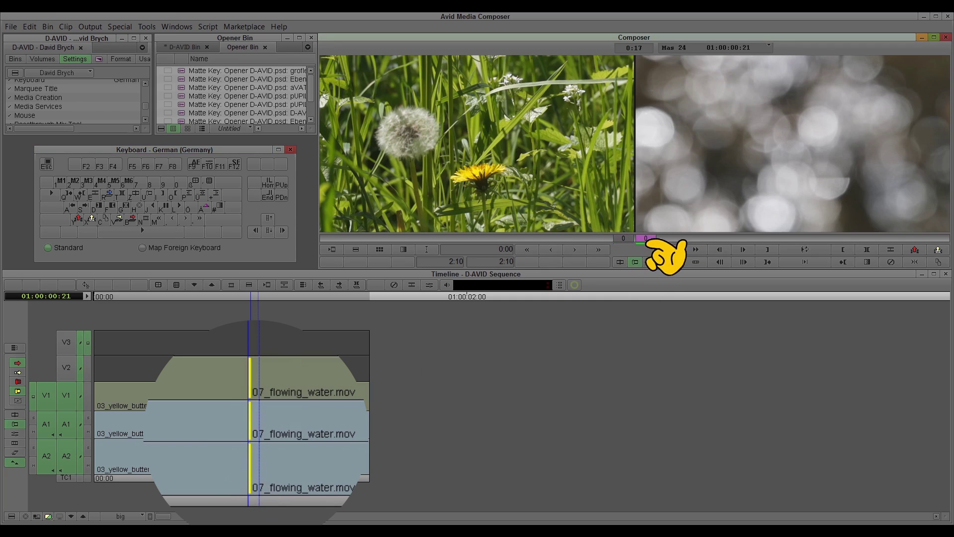
{"action": "left_click", "coordinate": [635, 260]}
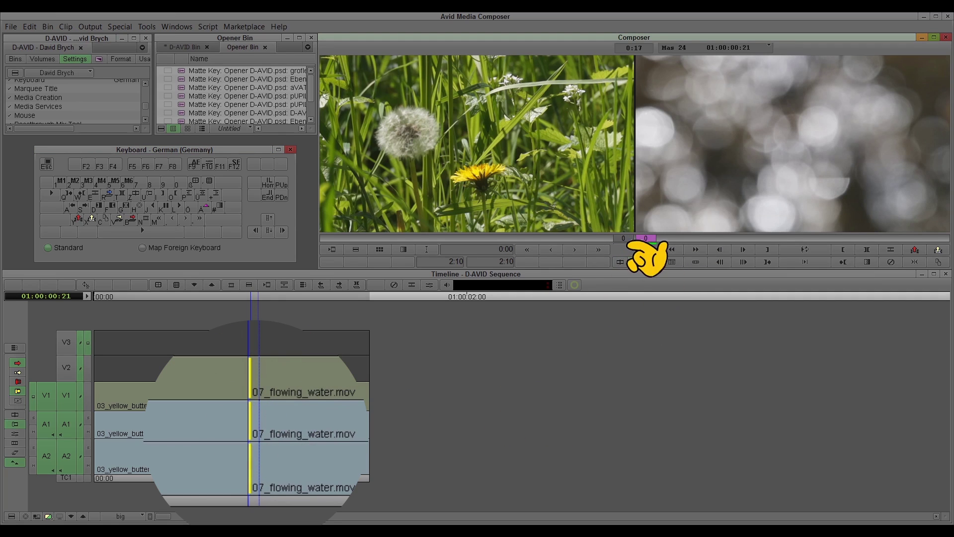
{"action": "left_click", "coordinate": [649, 255]}
{"action": "left_click", "coordinate": [649, 255]}
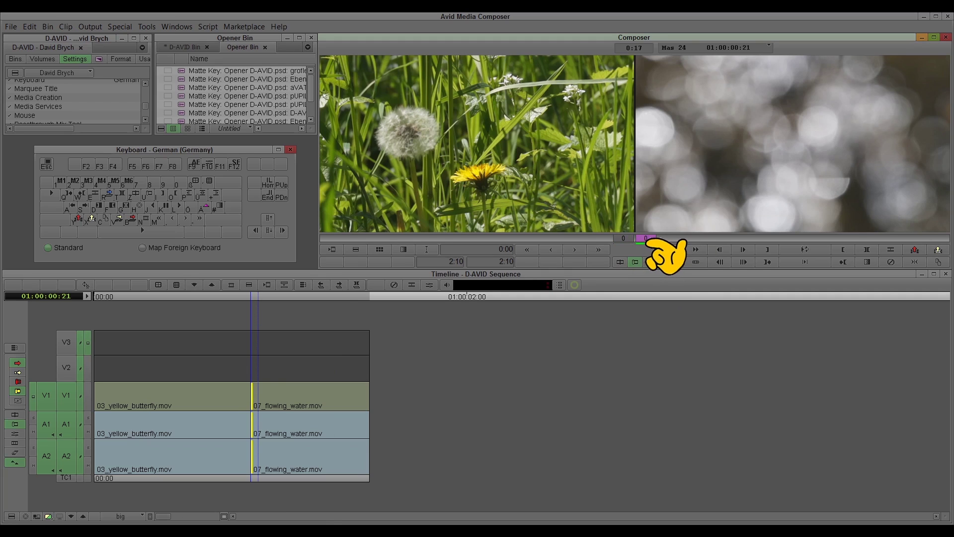
{"action": "left_click", "coordinate": [648, 254]}
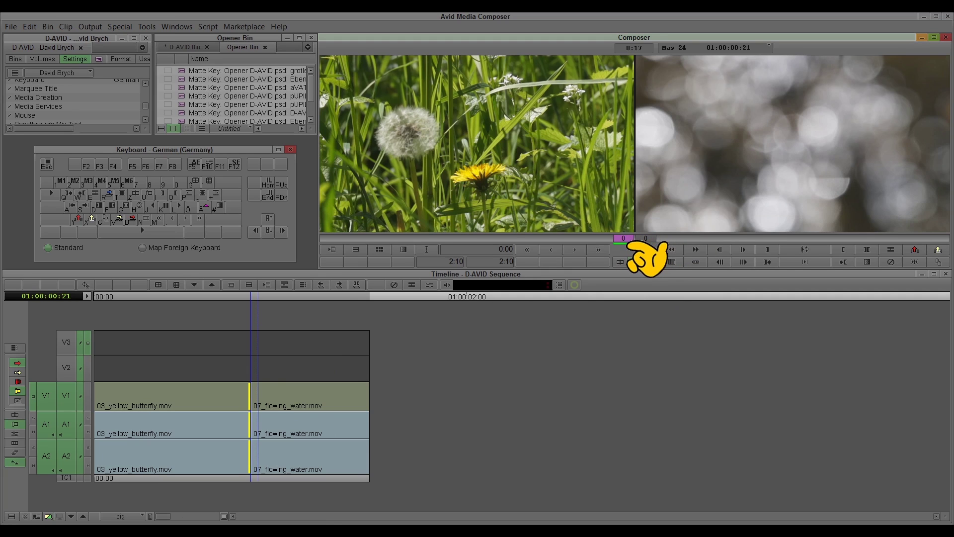
{"action": "left_click", "coordinate": [201, 204]}
{"action": "key", "text": "udiaeresis"}
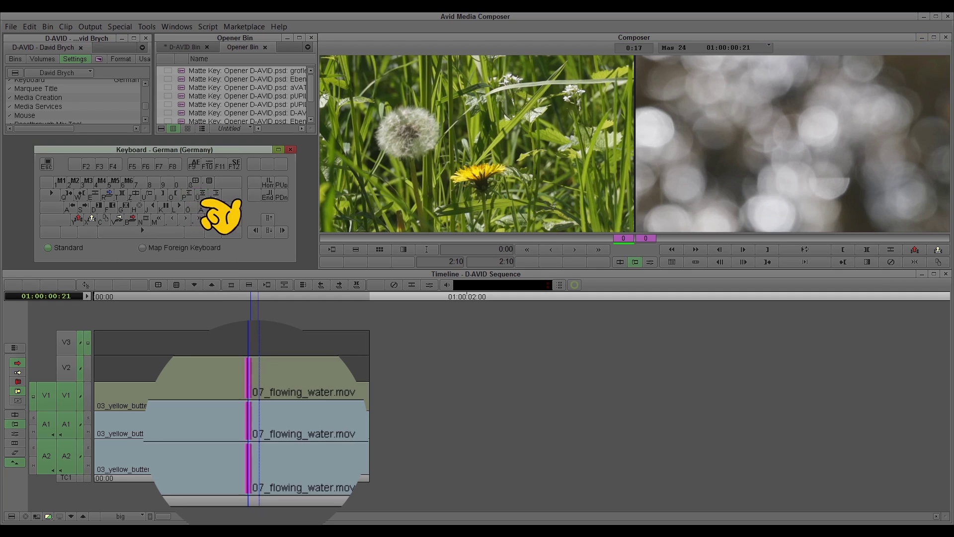
{"action": "key", "text": "plus"}
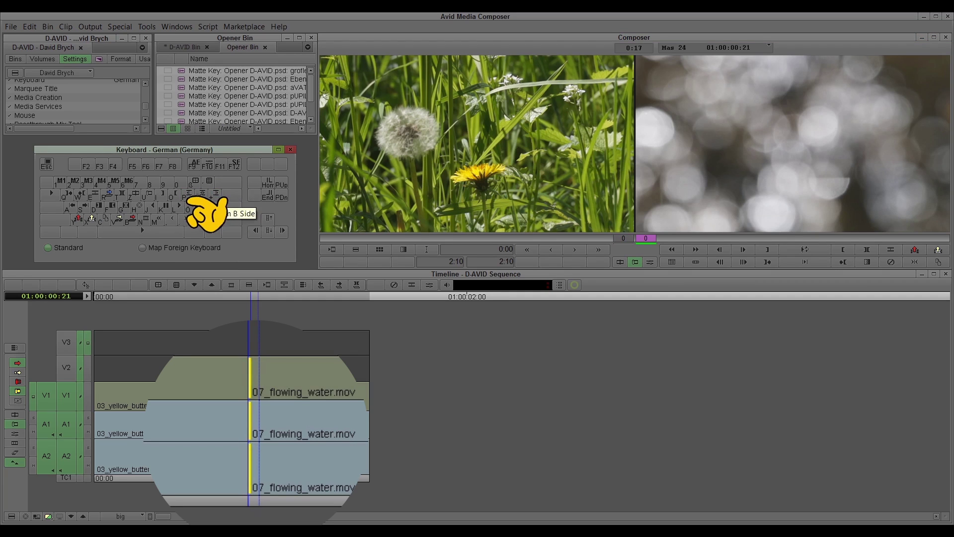
{"action": "key", "text": "udiaeresis"}
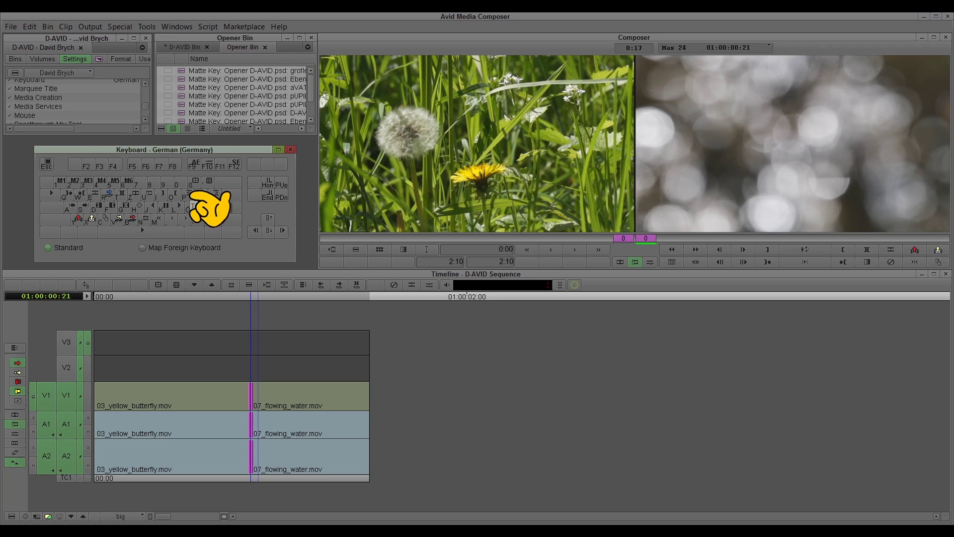
Step: Scrub the yellow_butterfly frames before the cut to find a new cut point near 01:00:00:13
{"action": "left_click", "coordinate": [178, 296]}
{"action": "left_click_drag", "start_coordinate": [174, 297], "coordinate": [270, 307]}
{"action": "left_click", "coordinate": [192, 298]}
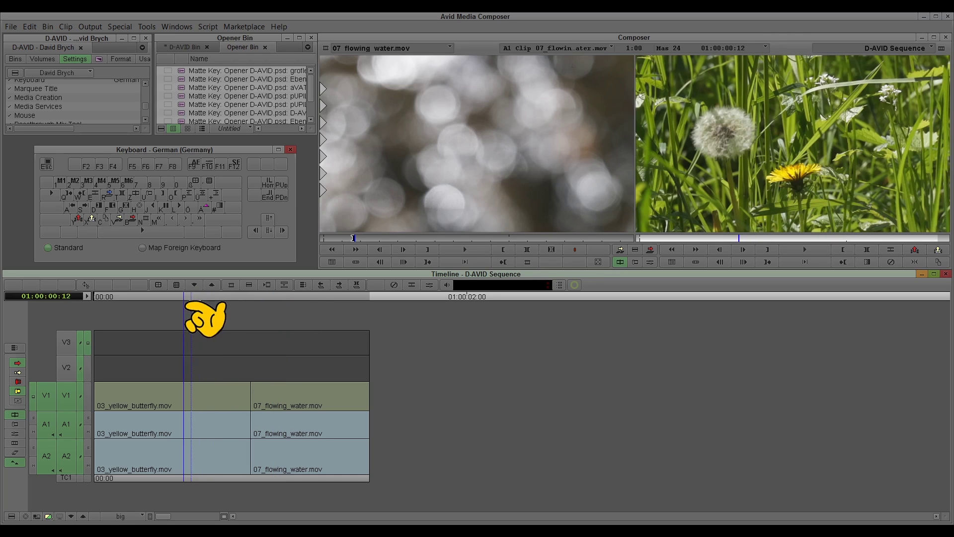
{"action": "mouse_move", "coordinate": [193, 298]}
{"action": "left_mouse_down"}
{"action": "mouse_move", "coordinate": [249, 299]}
{"action": "mouse_move", "coordinate": [199, 299]}
{"action": "left_mouse_up"}
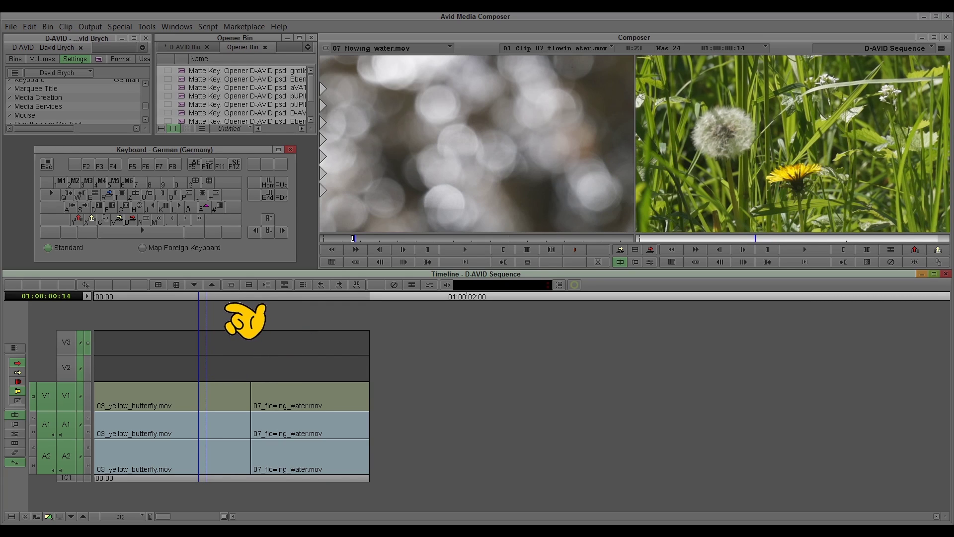
{"action": "key", "text": "Right"}
{"action": "key", "text": "Right"}
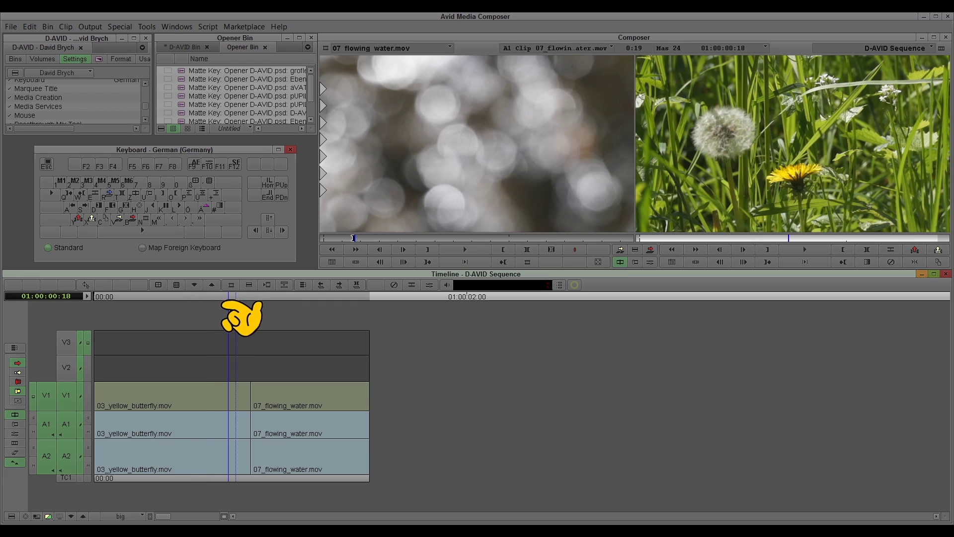
{"action": "key", "text": "Right"}
{"action": "key", "text": "Right"}
Step: Trim only the yellow_butterfly A-side 8 frames shorter, then exit trim and scrub the new cut
{"action": "key", "text": "u"}
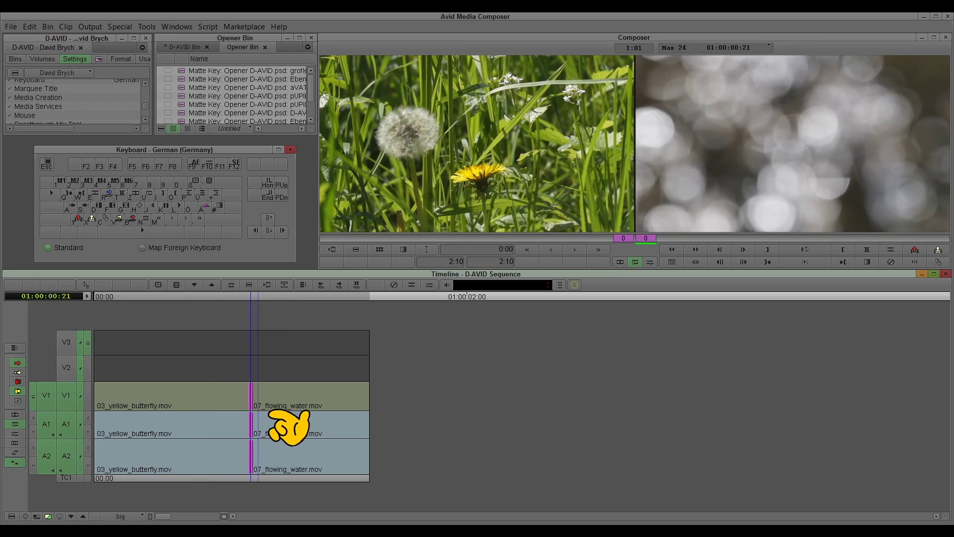
{"action": "left_click", "coordinate": [198, 207]}
{"action": "key", "text": "p"}
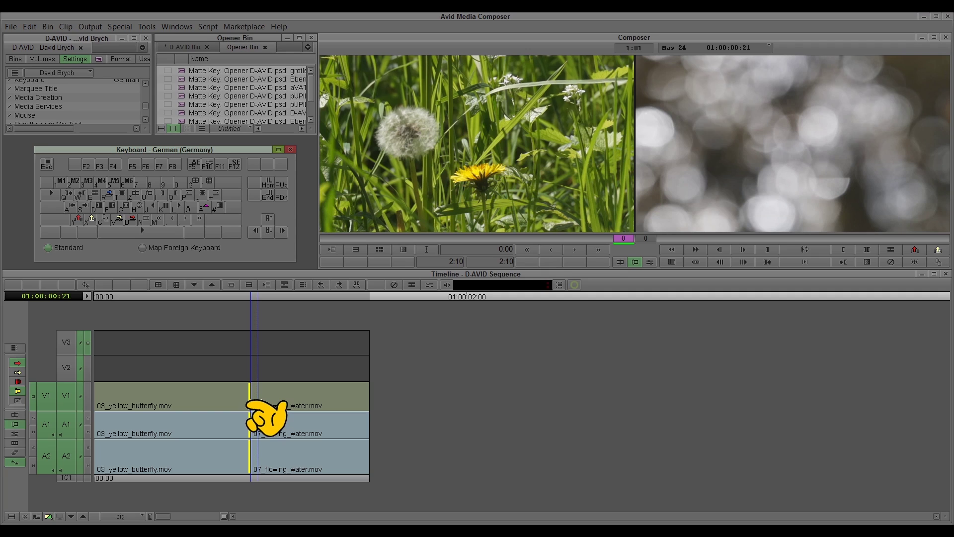
{"action": "left_click_drag", "start_coordinate": [266, 417], "coordinate": [206, 423]}
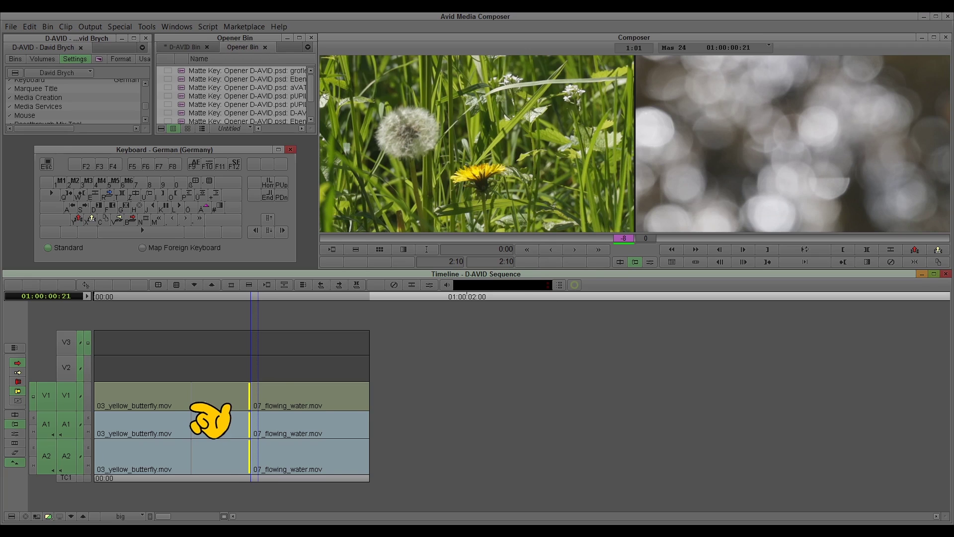
{"action": "left_click_drag", "start_coordinate": [205, 422], "coordinate": [206, 423]}
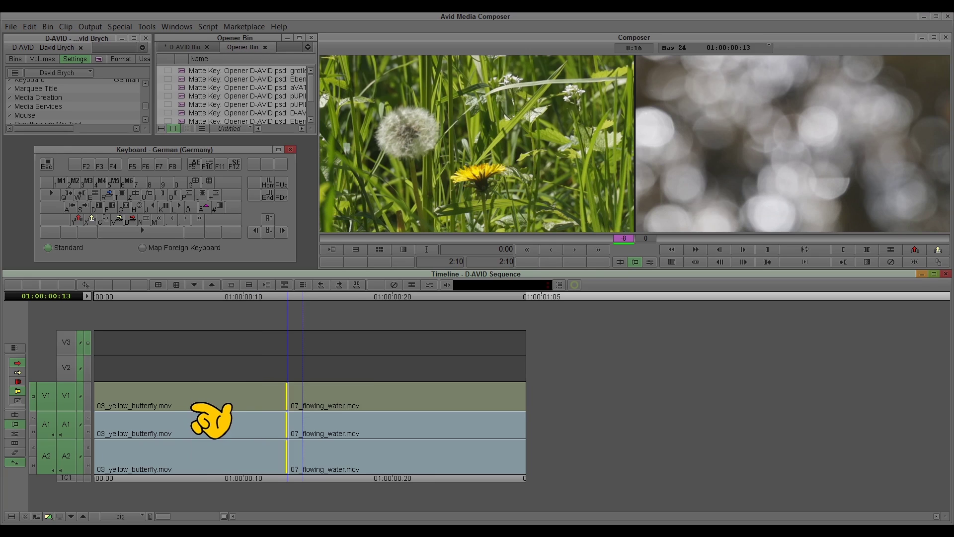
{"action": "left_click", "coordinate": [187, 301]}
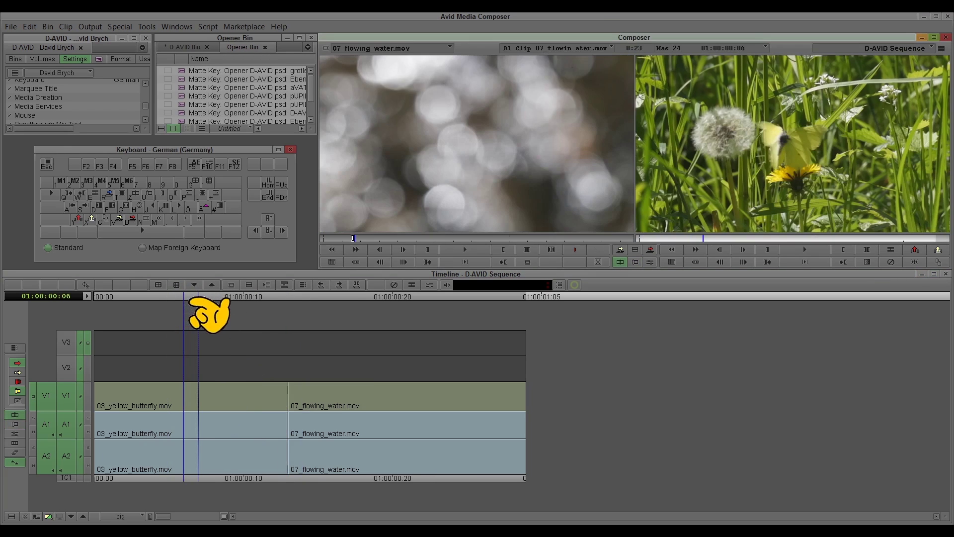
{"action": "left_click_drag", "start_coordinate": [188, 300], "coordinate": [160, 302]}
Step: Undo the 8-frame shortening, then trim the butterfly end 10 frames back and 2 frames forward
{"action": "key", "text": "space"}
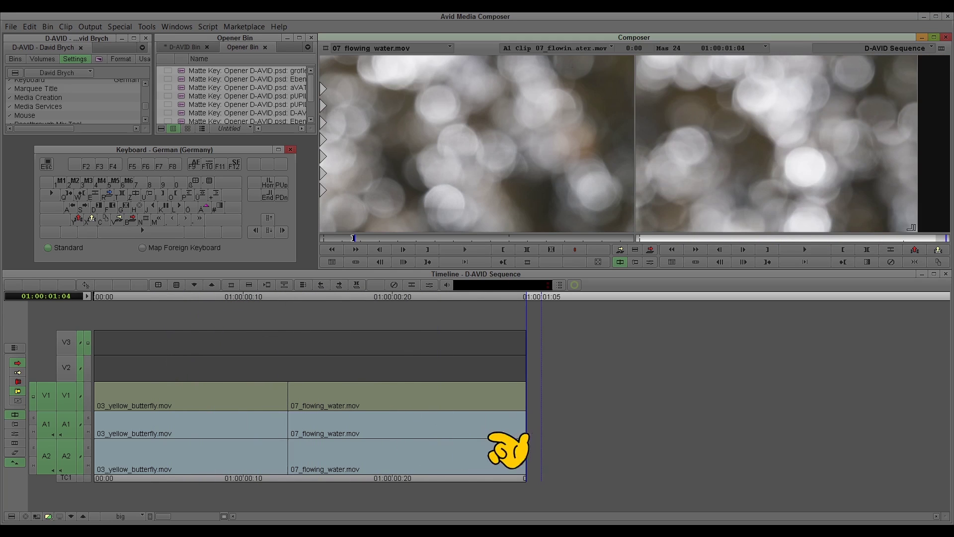
{"action": "key", "text": "ctrl+z"}
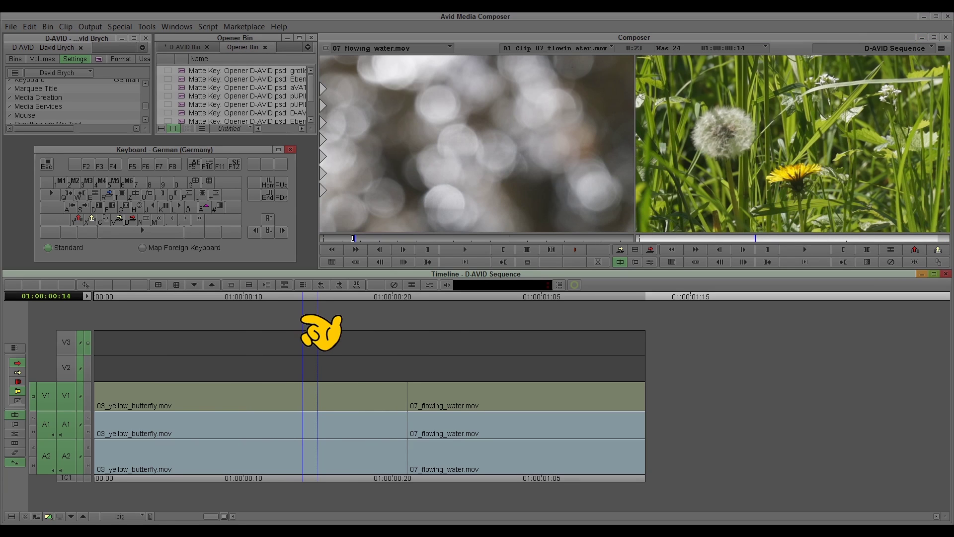
{"action": "key", "text": "u"}
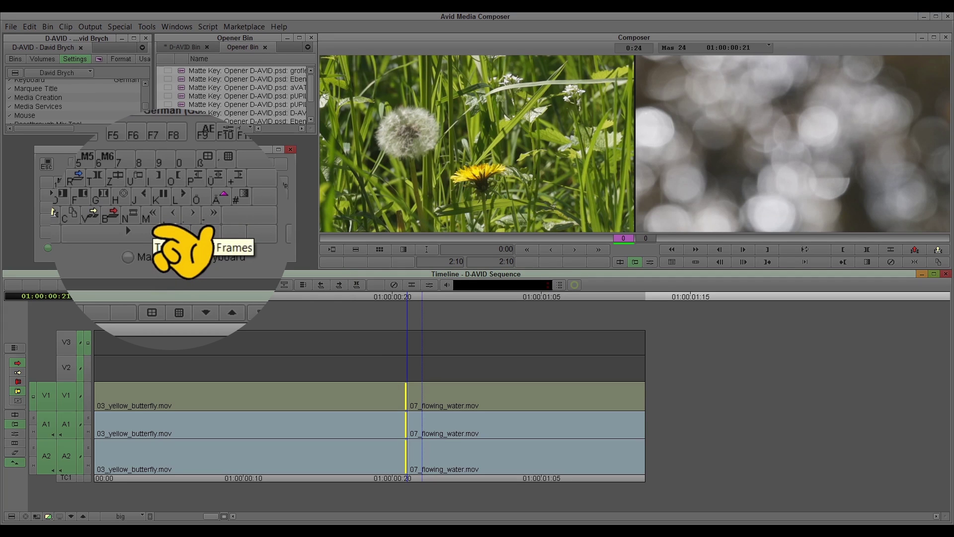
{"action": "key", "text": "m"}
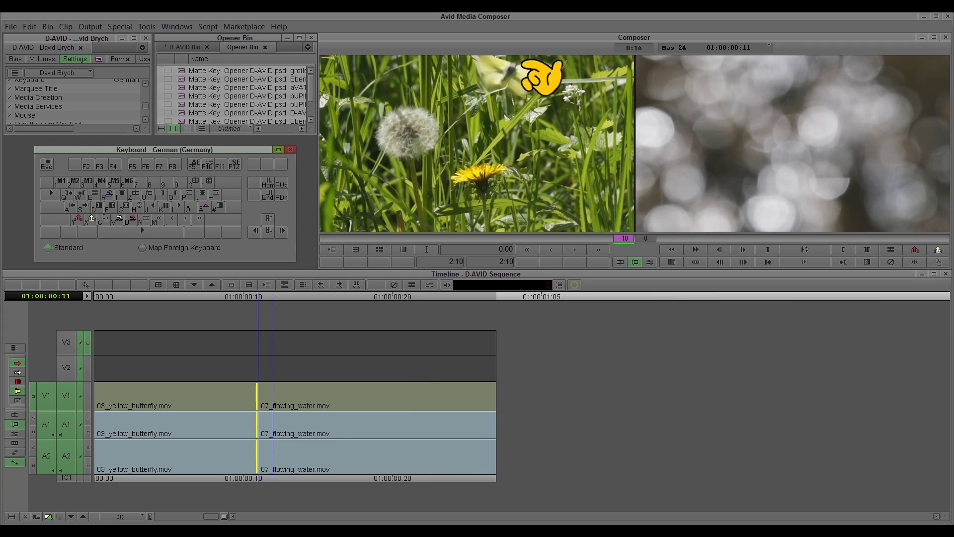
{"action": "left_click", "coordinate": [186, 219]}
{"action": "left_click", "coordinate": [186, 219]}
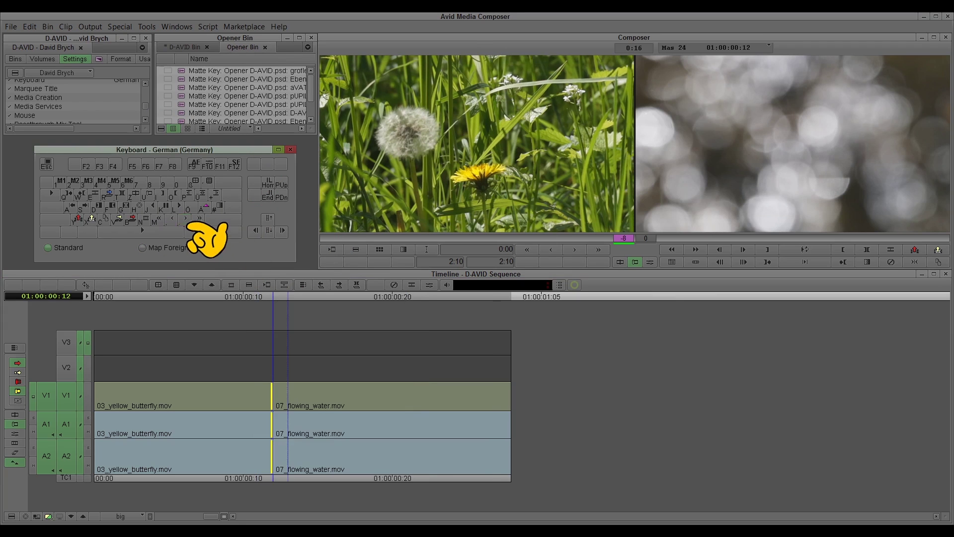
{"action": "left_click", "coordinate": [187, 222]}
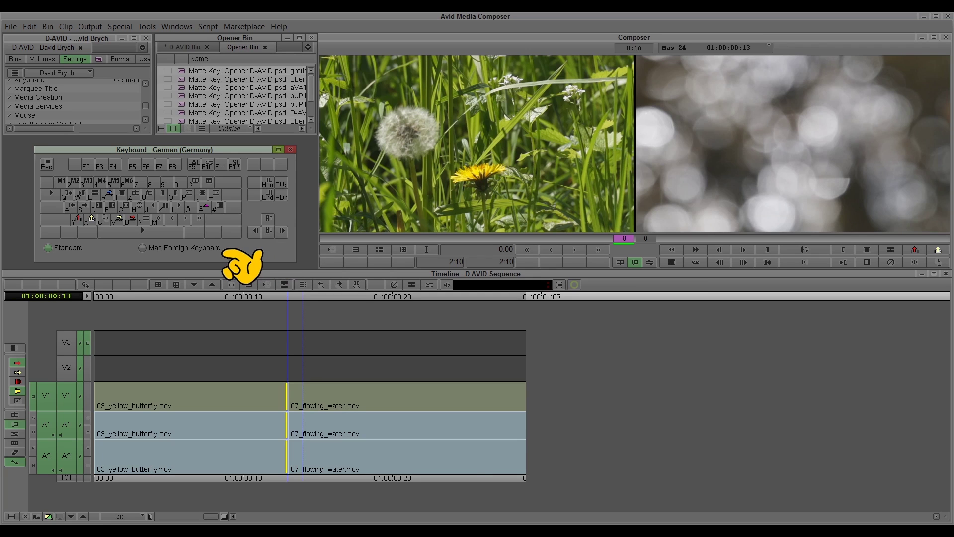
Step: Scrub through the butterfly/flowing_water cut, then reopen trim there and loop-play it
{"action": "left_click", "coordinate": [231, 298]}
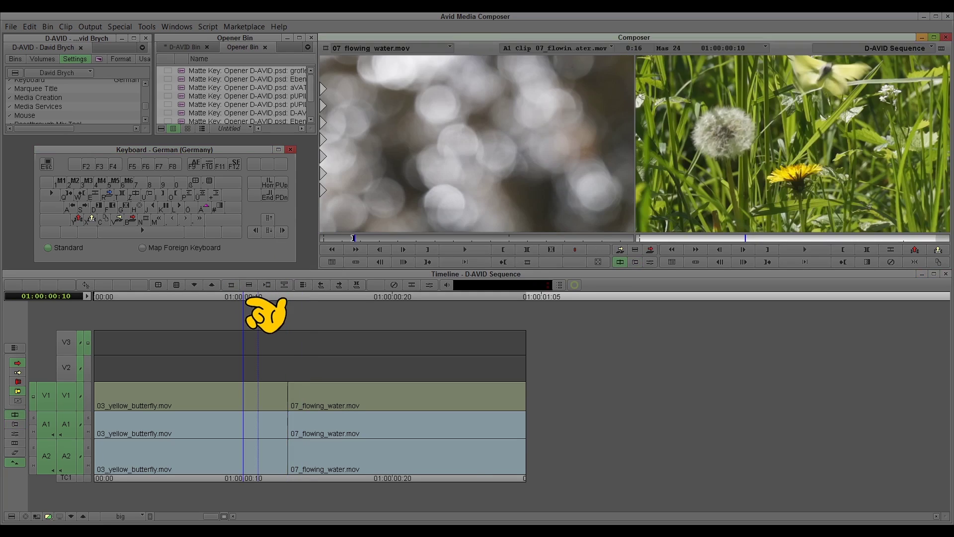
{"action": "left_click_drag", "start_coordinate": [238, 300], "coordinate": [339, 301]}
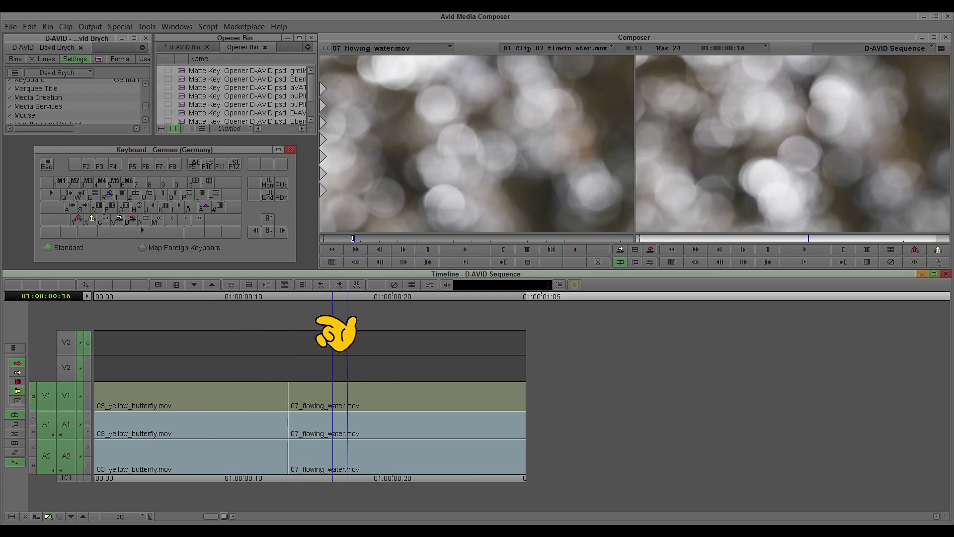
{"action": "key", "text": "a"}
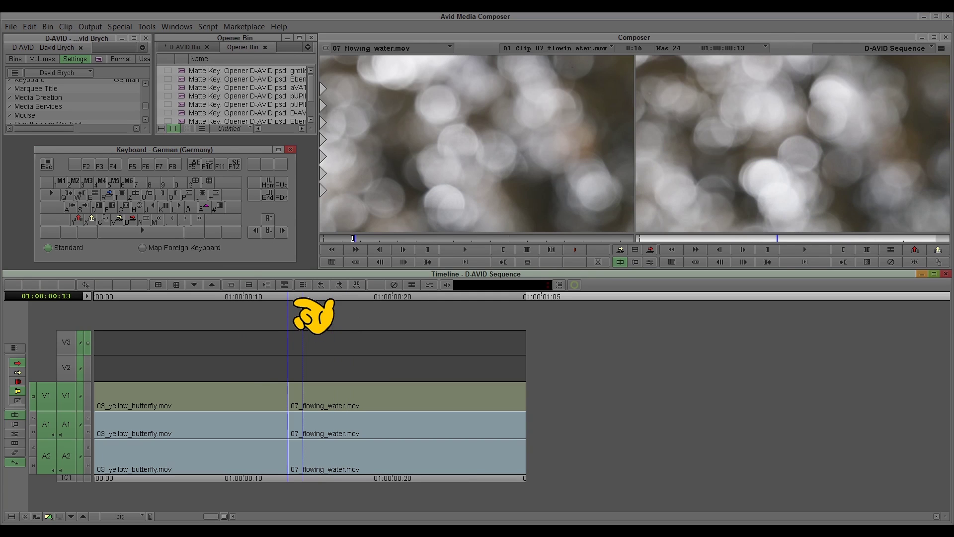
{"action": "key", "text": "u"}
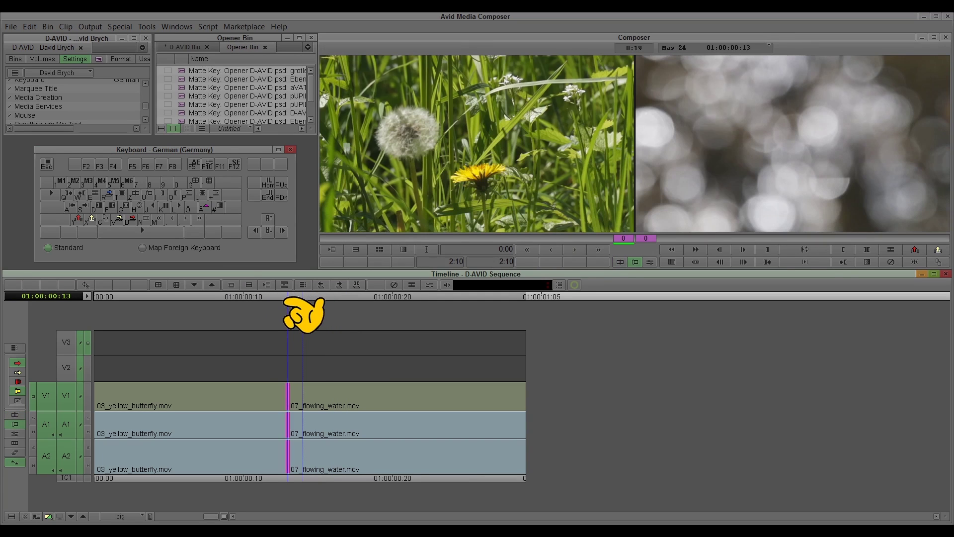
{"action": "key", "text": "space"}
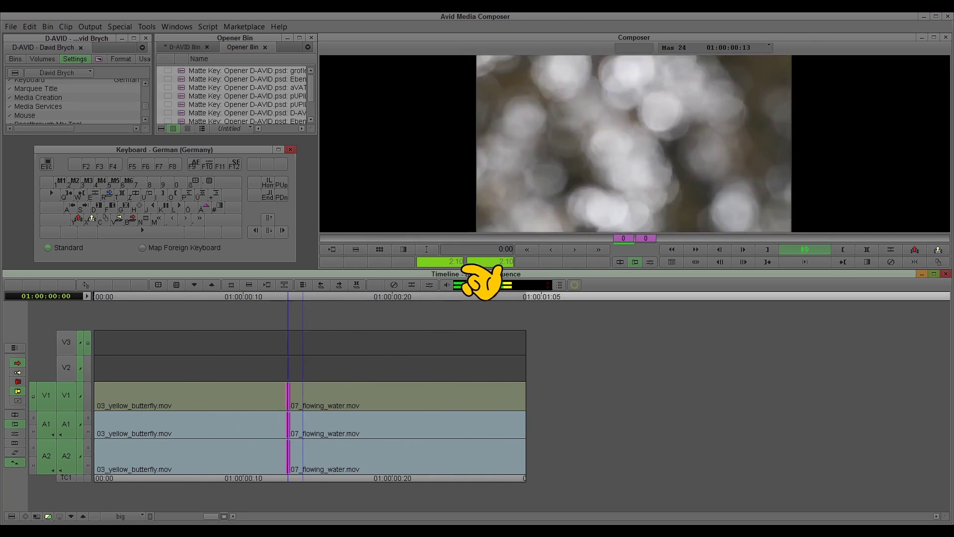
{"action": "key", "text": "space"}
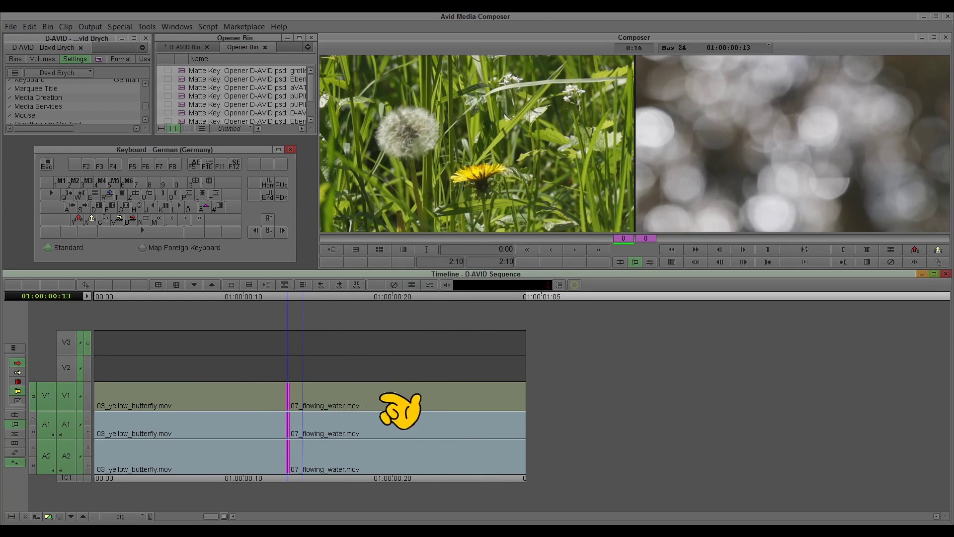
Step: Ripple the flowing_water V1 head frame by frame until it leads the audio by 2 frames, then exit trim
{"action": "key", "text": "bracketright"}
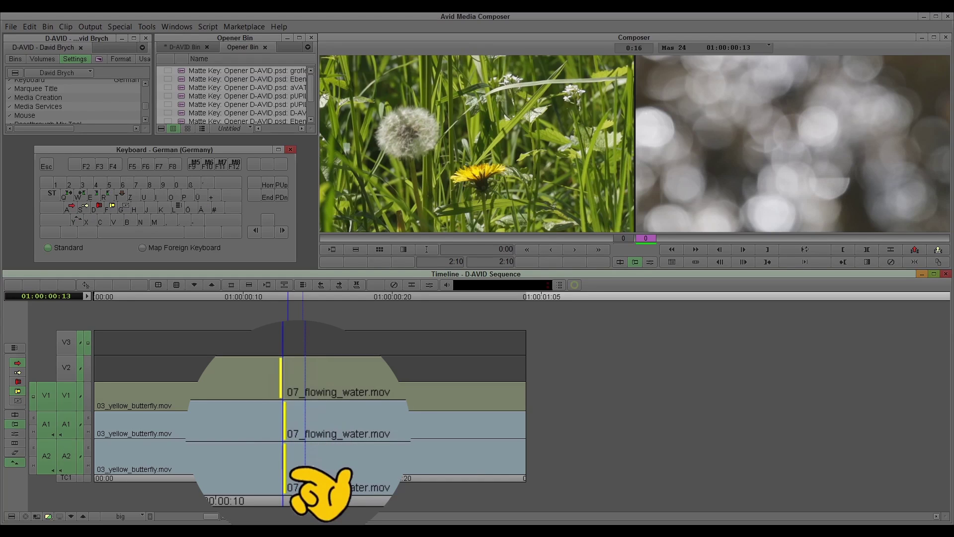
{"action": "key", "text": "shift"}
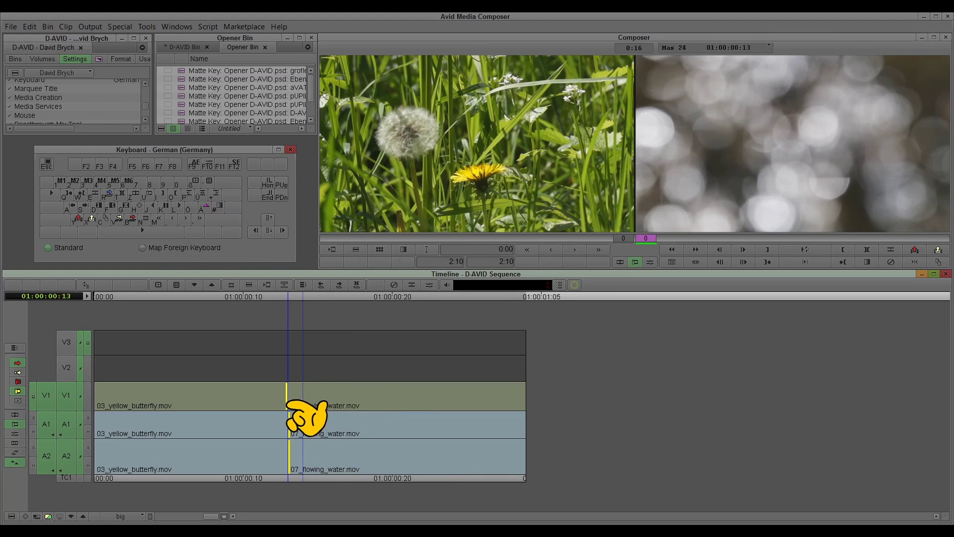
{"action": "key", "text": "comma"}
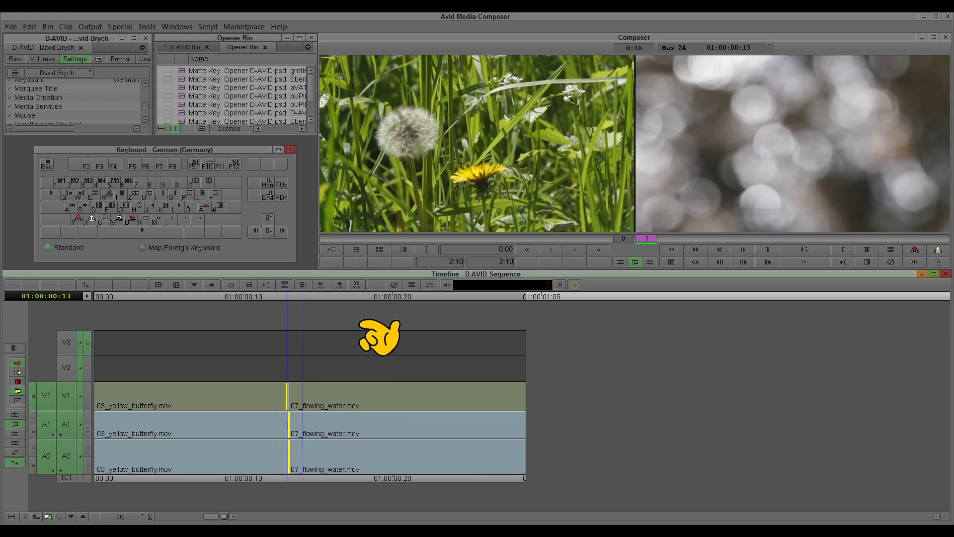
{"action": "key", "text": "comma"}
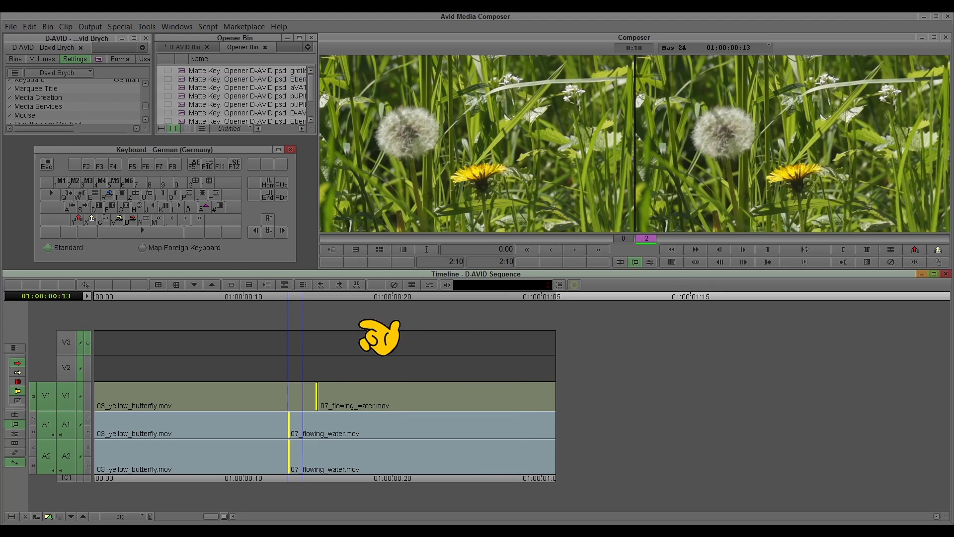
{"action": "key", "text": "comma"}
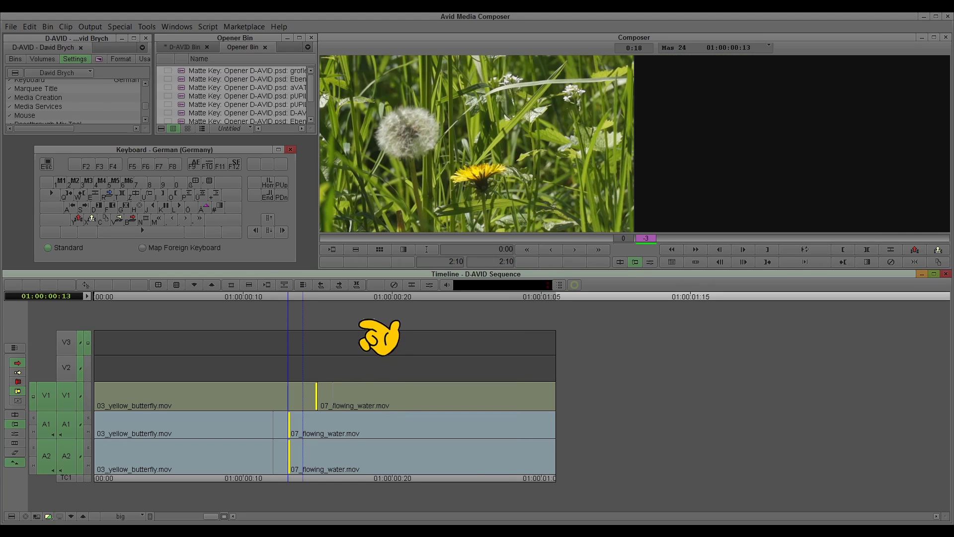
{"action": "key", "text": "comma"}
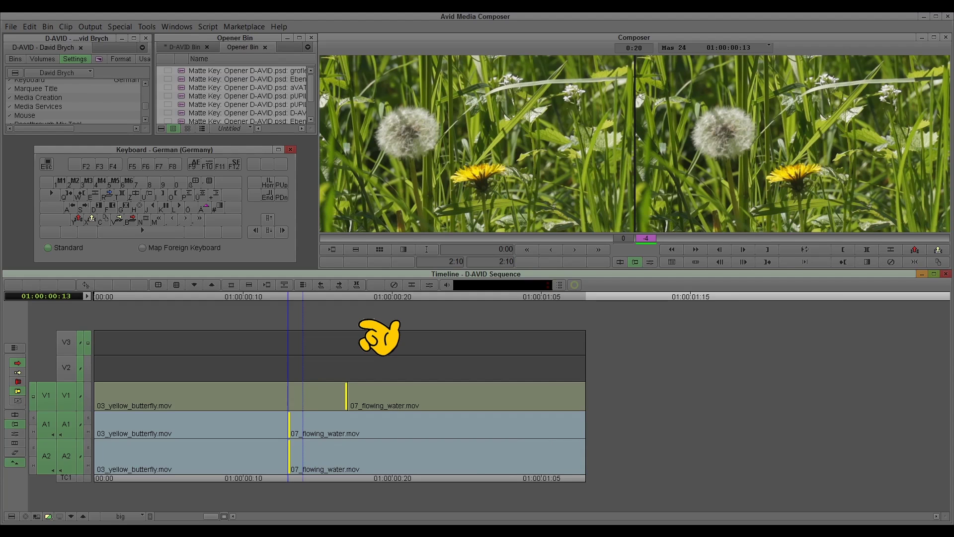
{"action": "key", "text": "period"}
{"action": "key", "text": "period"}
{"action": "key", "text": "period"}
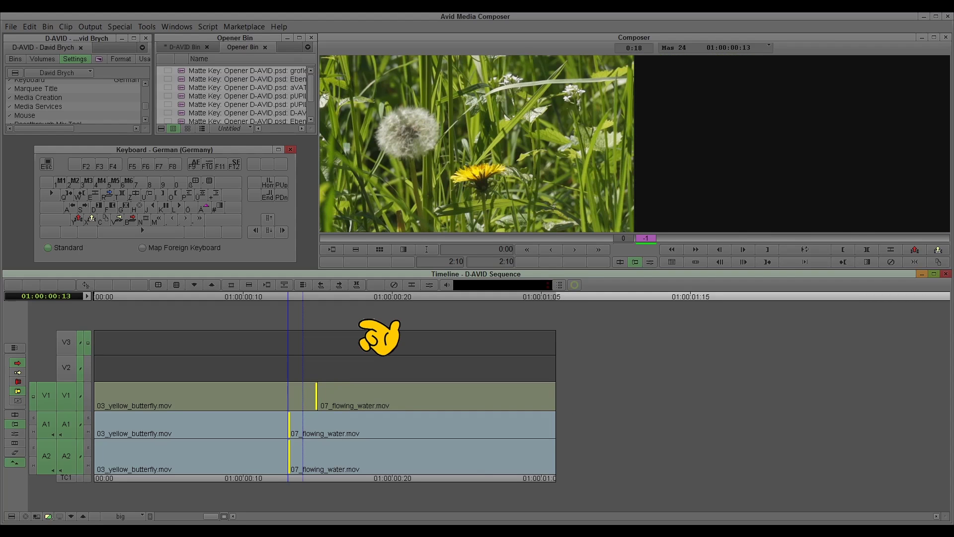
{"action": "key", "text": "period"}
{"action": "key", "text": "period"}
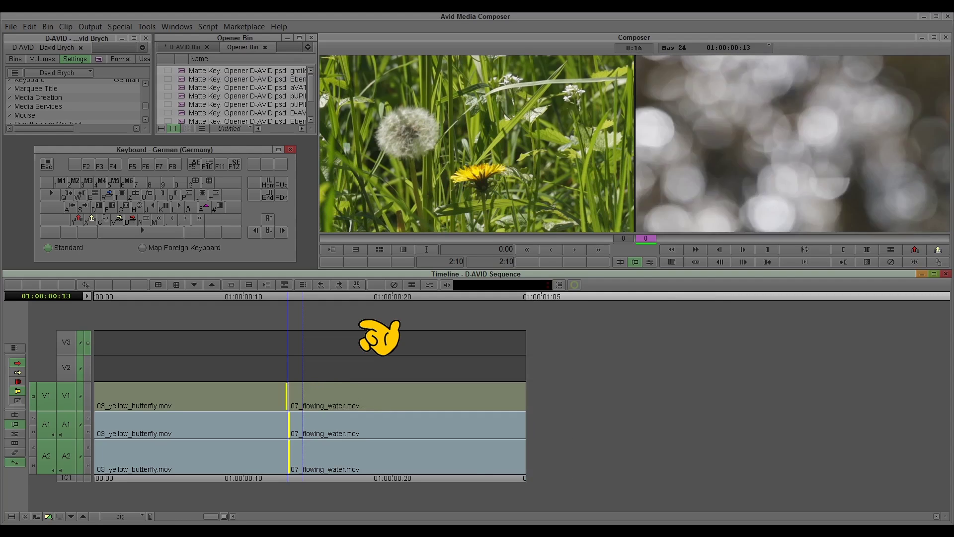
{"action": "key", "text": "period"}
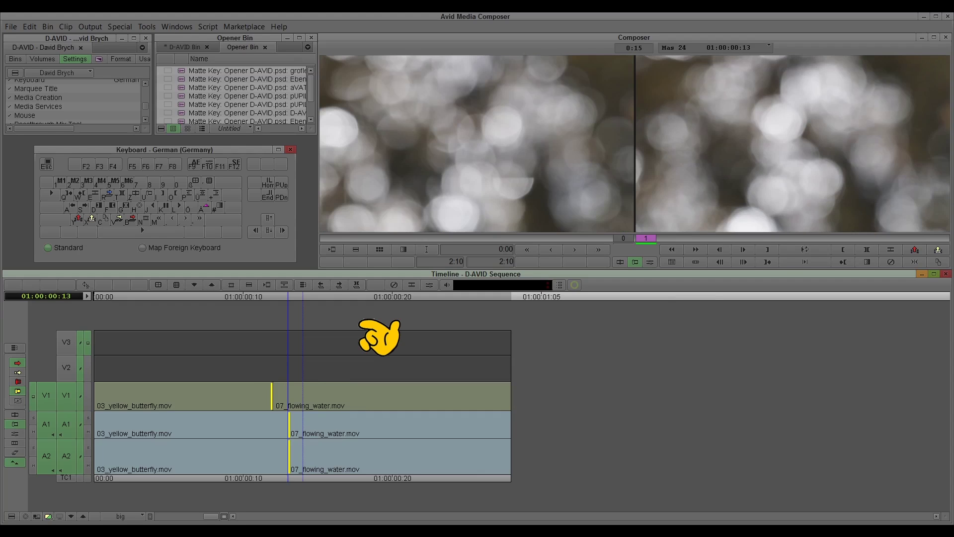
{"action": "key", "text": "period"}
{"action": "key", "text": "period"}
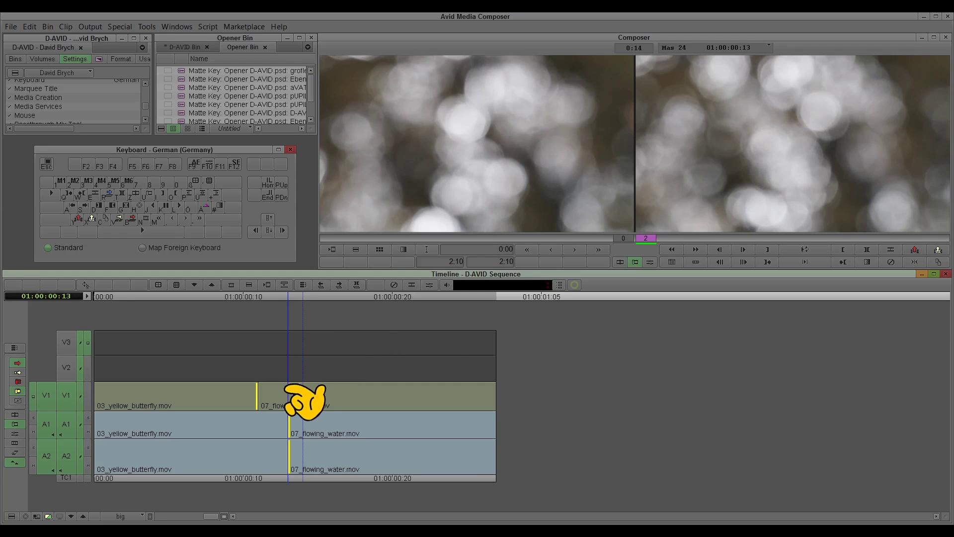
{"action": "key", "text": "u"}
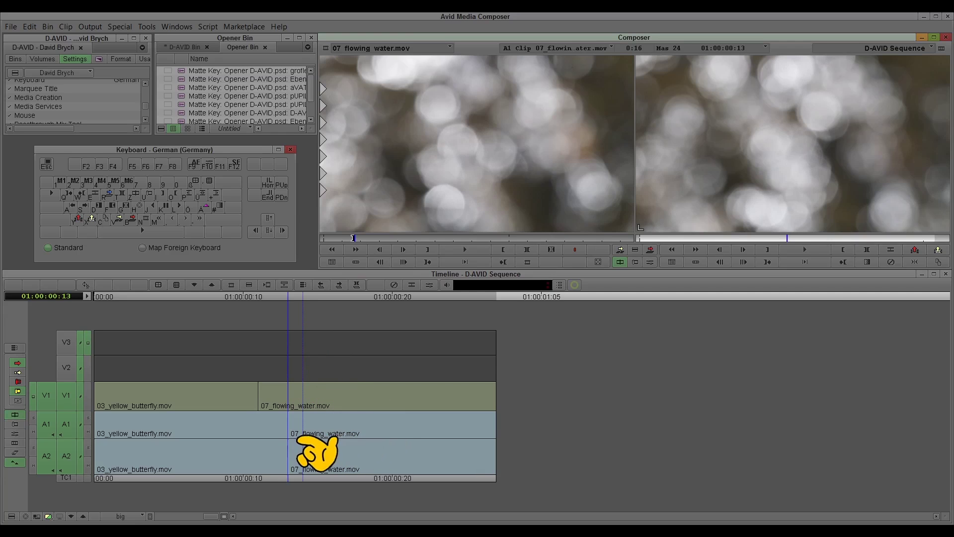
Step: Scrub back into the butterfly clip and select the 03_yellow_butterfly video segment on V1
{"action": "left_click_drag", "start_coordinate": [125, 296], "coordinate": [184, 296]}
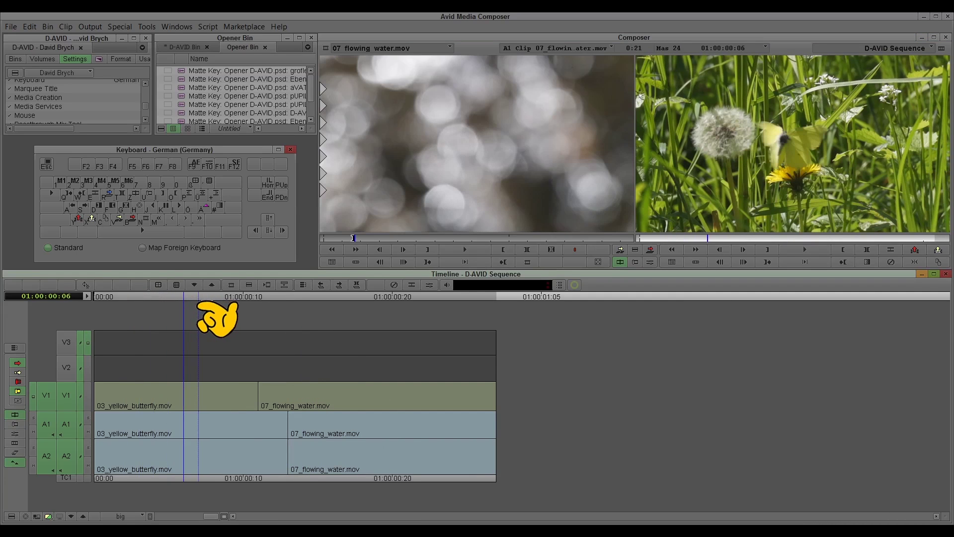
{"action": "left_click", "coordinate": [213, 400]}
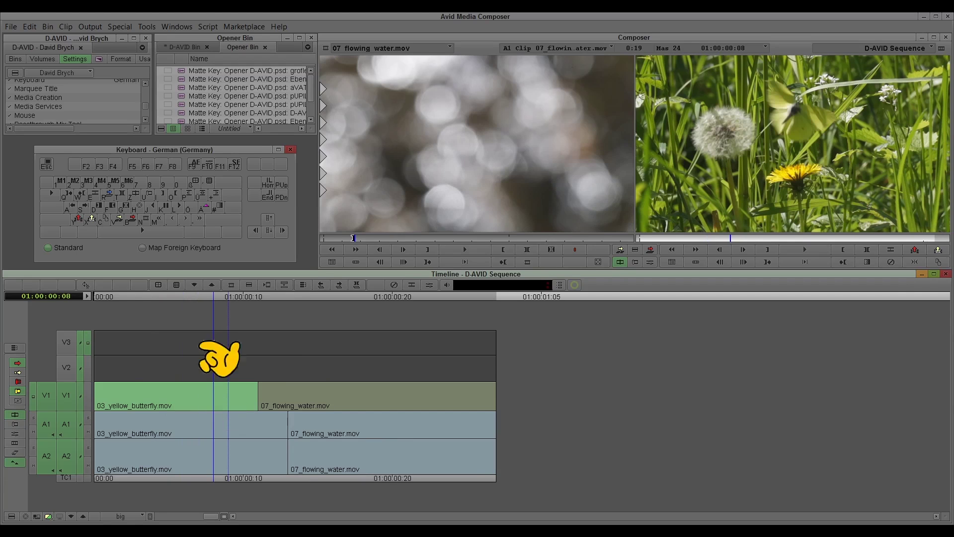
Step: Load 03_yellow_butterfly.mov from the D-AVID Bin, clear its marks, and edit it onto the sequence end
{"action": "left_click", "coordinate": [186, 46]}
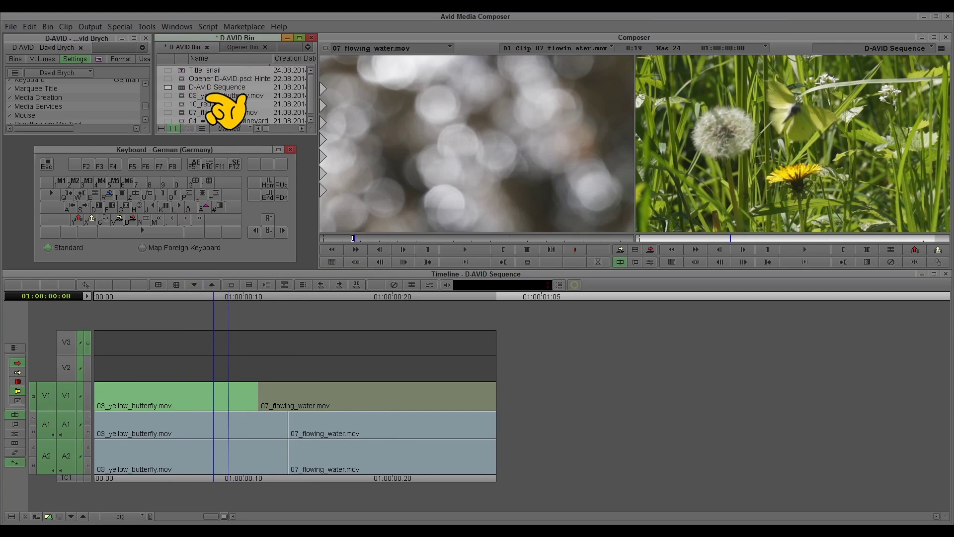
{"action": "double_click", "coordinate": [208, 95]}
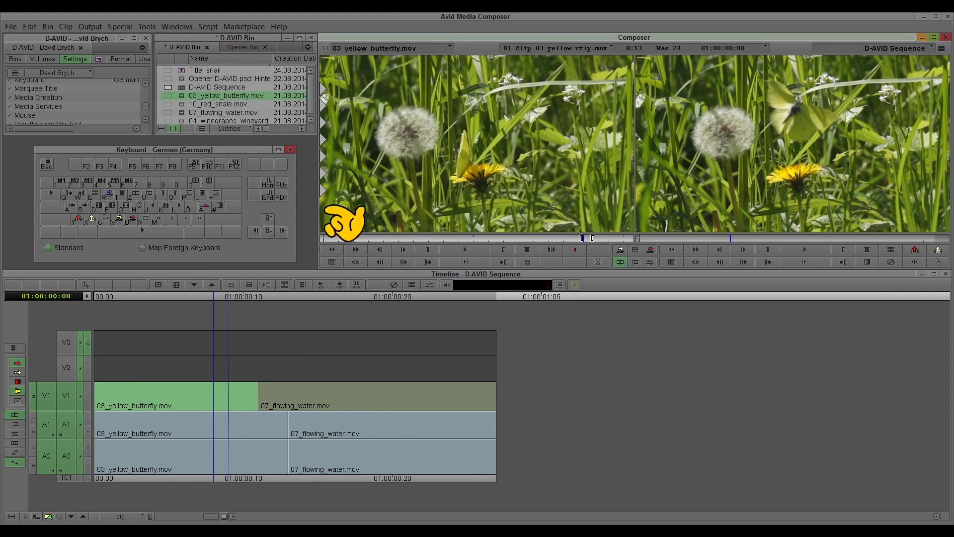
{"action": "left_click", "coordinate": [577, 249]}
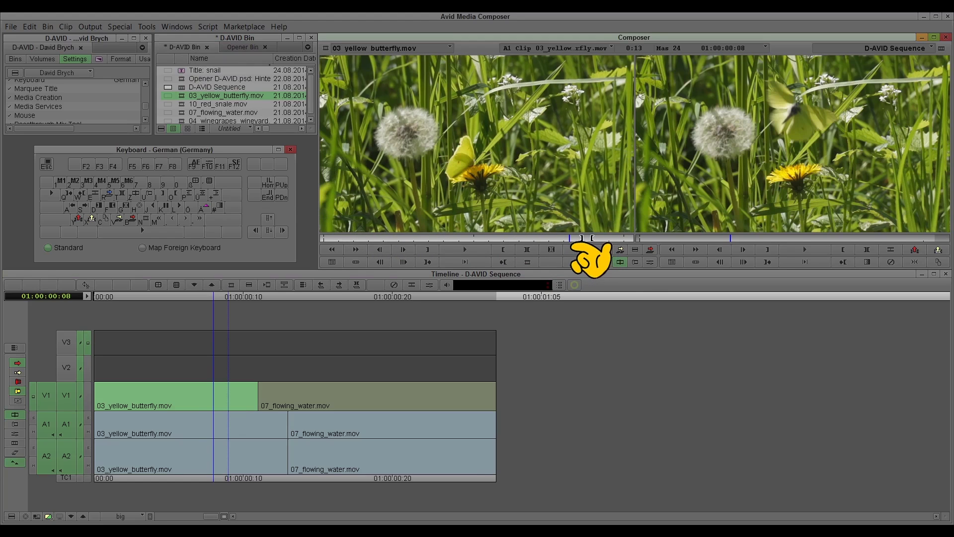
{"action": "left_click", "coordinate": [620, 262]}
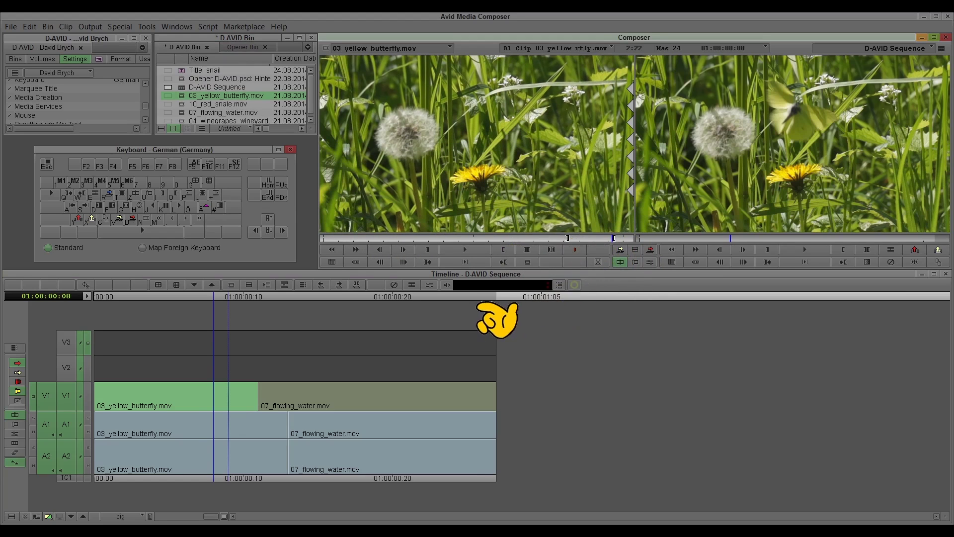
{"action": "left_click", "coordinate": [512, 315]}
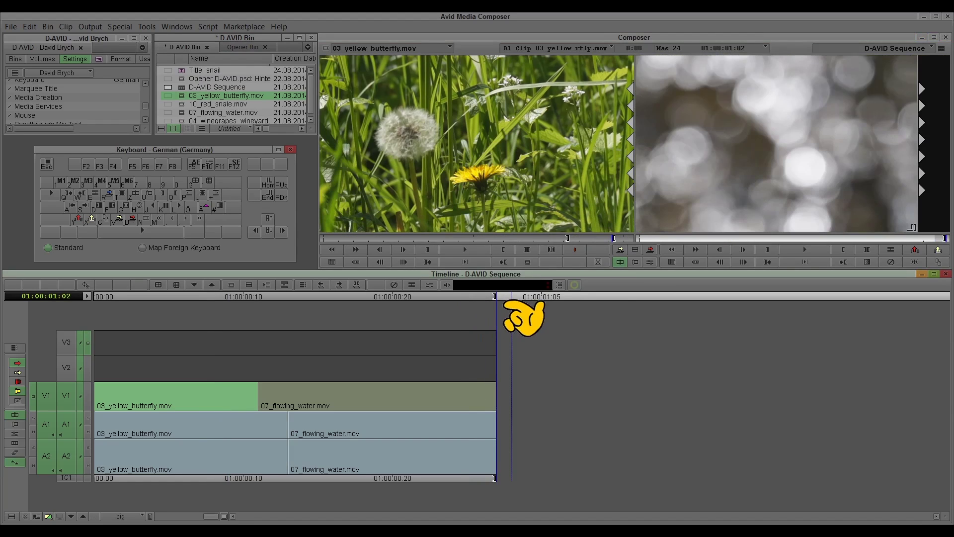
{"action": "key", "text": "v"}
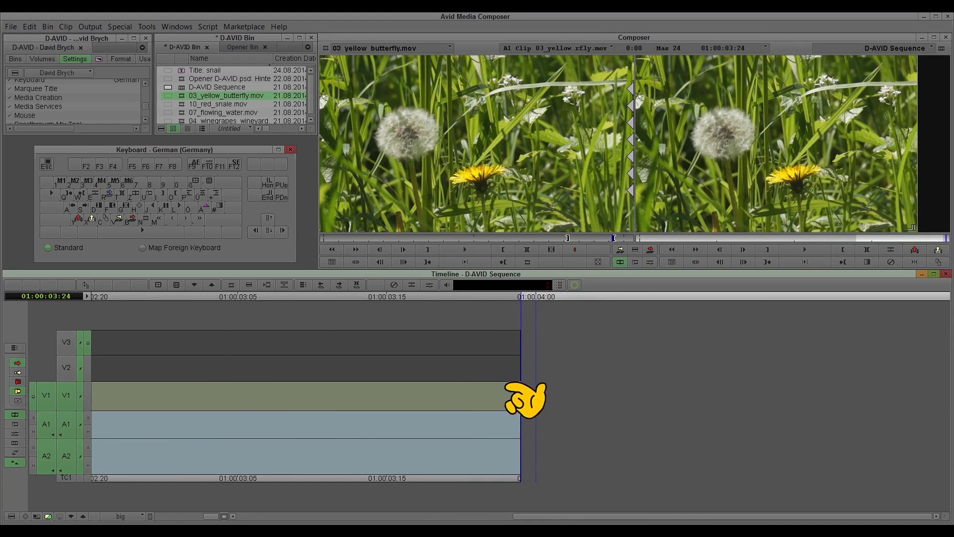
{"action": "left_click", "coordinate": [542, 517]}
{"action": "left_click_drag", "start_coordinate": [541, 519], "coordinate": [521, 520]}
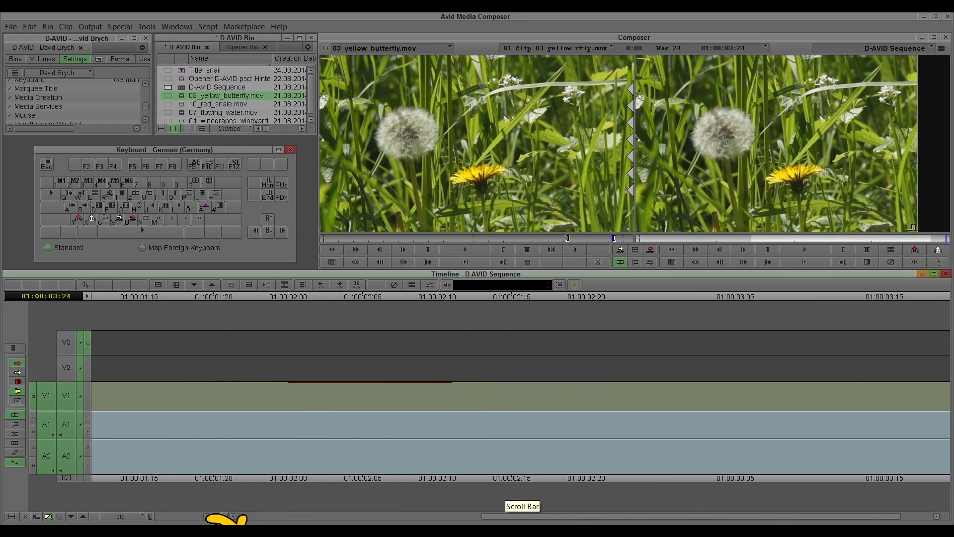
Step: Mark the appended butterfly clip at 01:00:02:14, extract it, and select the final 03_yellow_butterfly segment
{"action": "left_click", "coordinate": [168, 519]}
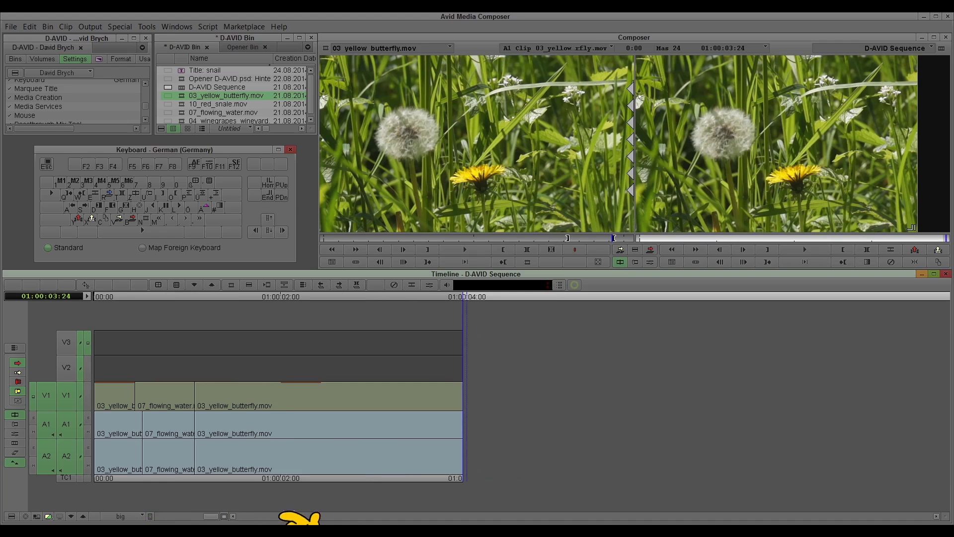
{"action": "left_click_drag", "start_coordinate": [283, 296], "coordinate": [311, 298]}
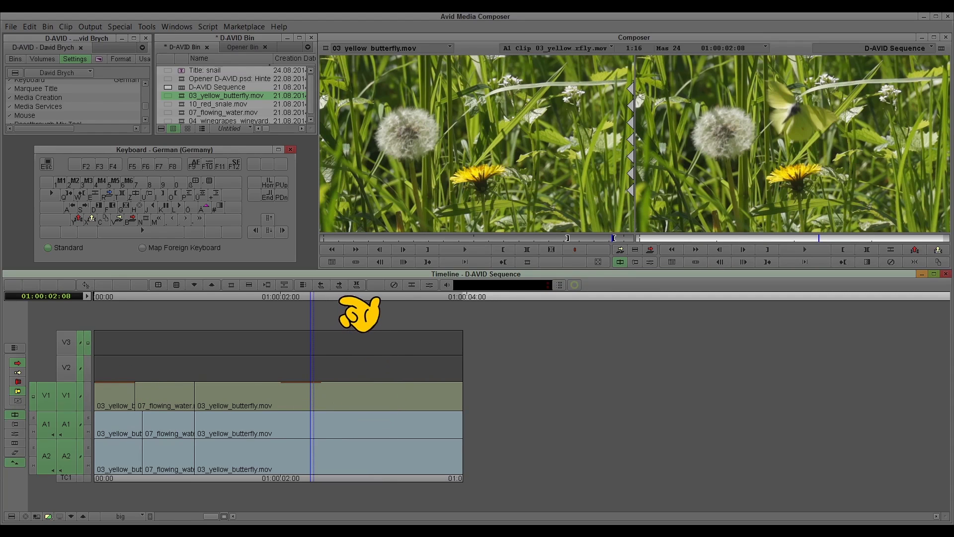
{"action": "left_click", "coordinate": [334, 312]}
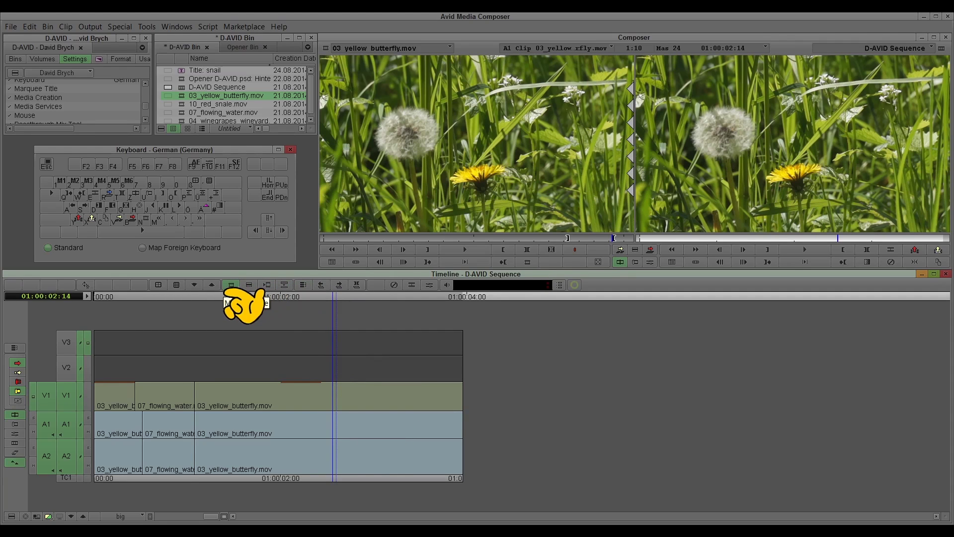
{"action": "left_click", "coordinate": [231, 284]}
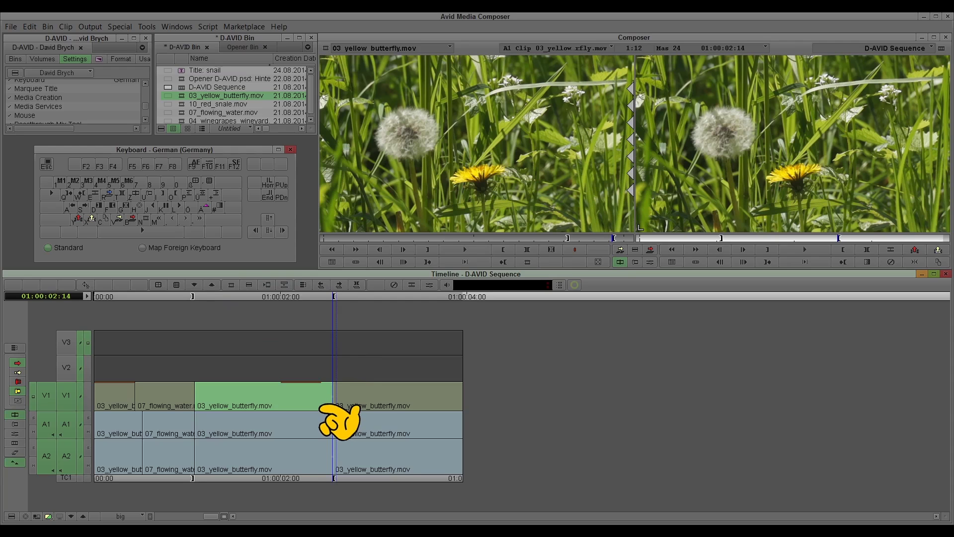
{"action": "key", "text": "x"}
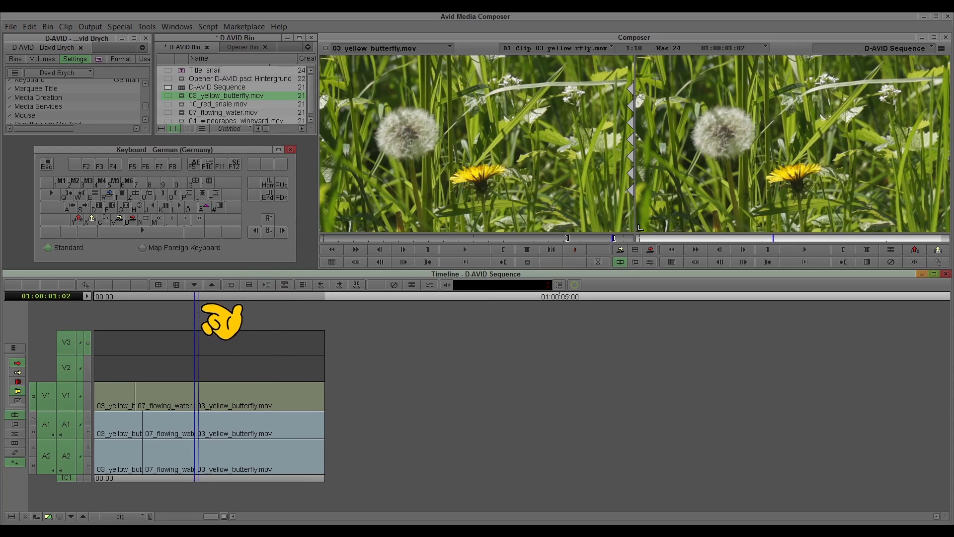
{"action": "left_click_drag", "start_coordinate": [199, 315], "coordinate": [232, 323]}
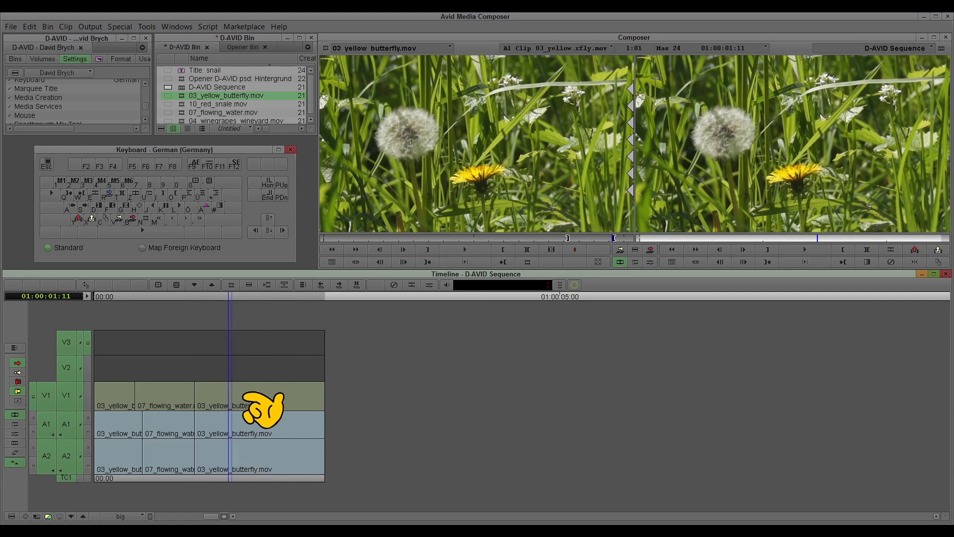
{"action": "left_click", "coordinate": [244, 404]}
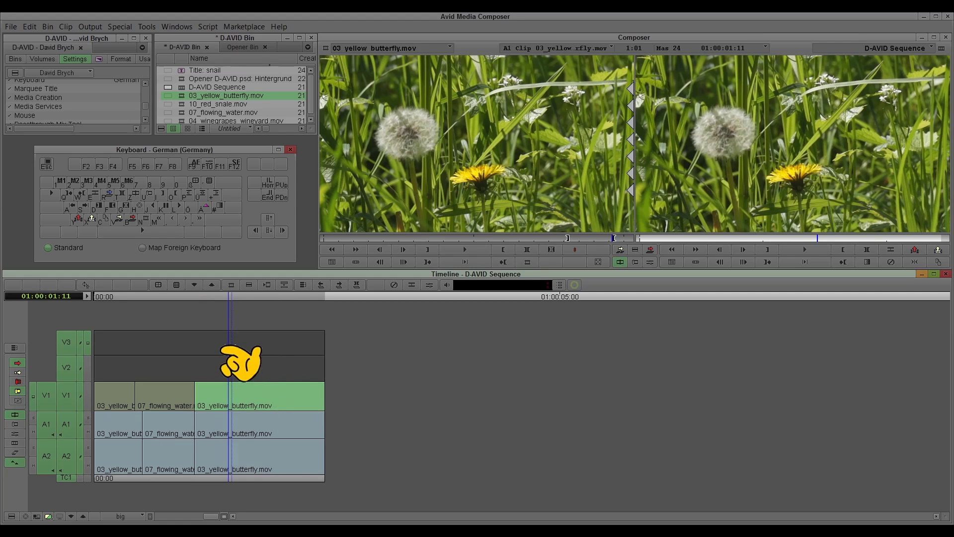
Step: Trim the final 03_yellow_butterfly clip to -36 frames using the 10-frame and 1-frame trim keys
{"action": "left_click", "coordinate": [169, 216]}
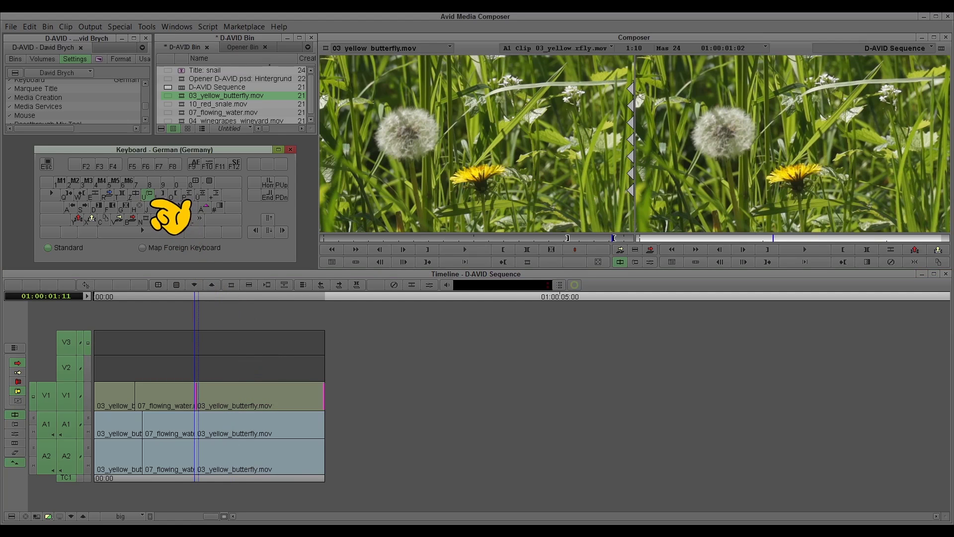
{"action": "key", "text": "u"}
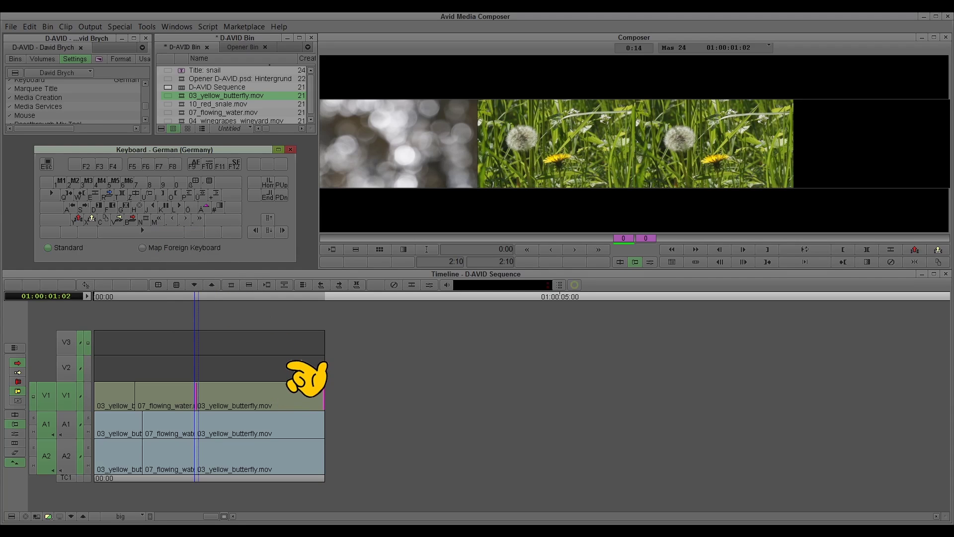
{"action": "key", "text": "m"}
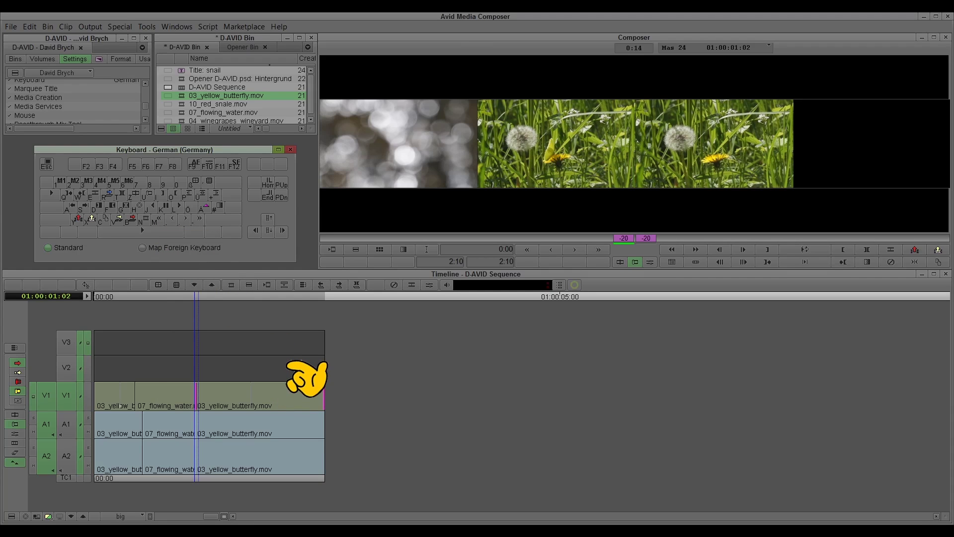
{"action": "key", "text": "m"}
{"action": "key", "text": "m"}
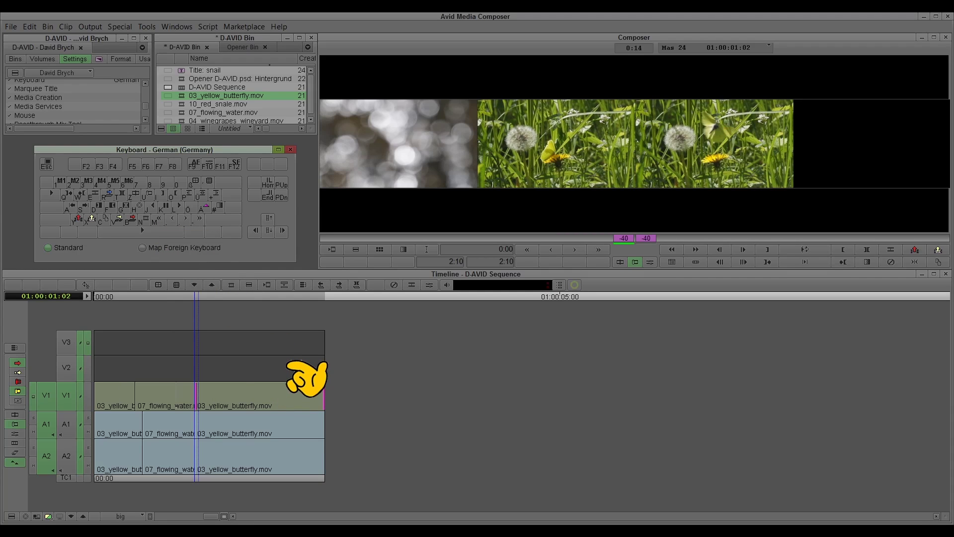
{"action": "key", "text": "m"}
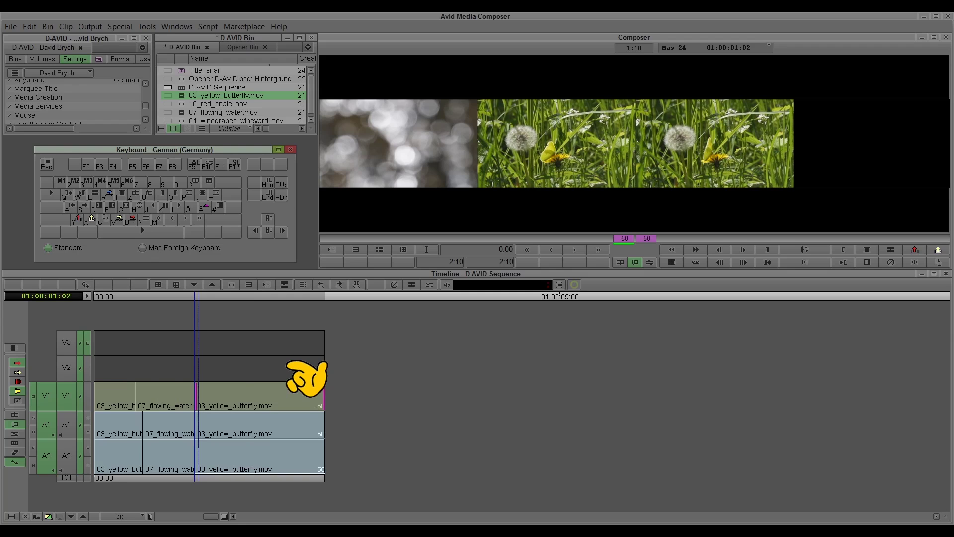
{"action": "key", "text": "slash"}
{"action": "key", "text": "comma"}
{"action": "key", "text": "period"}
{"action": "key", "text": "period"}
{"action": "key", "text": "period"}
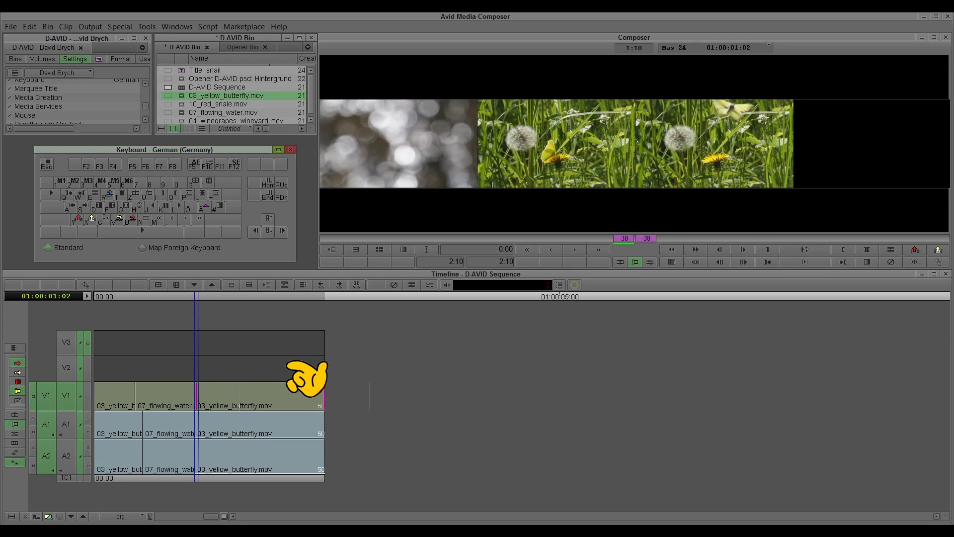
{"action": "key", "text": "period"}
{"action": "key", "text": "period"}
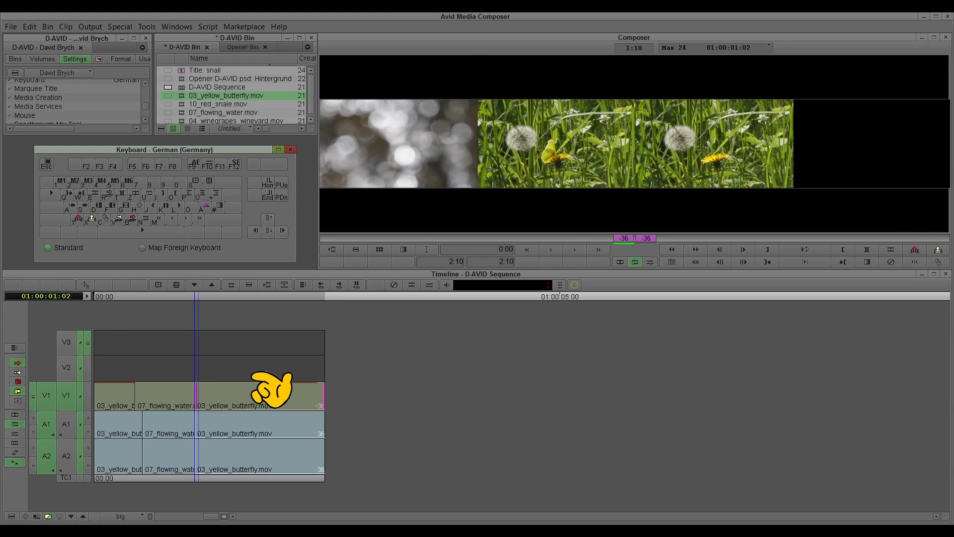
Step: Exit trim mode and play the edited sequence from the timeline
{"action": "left_click", "coordinate": [254, 380]}
{"action": "left_click", "coordinate": [195, 298]}
{"action": "key", "text": "space"}
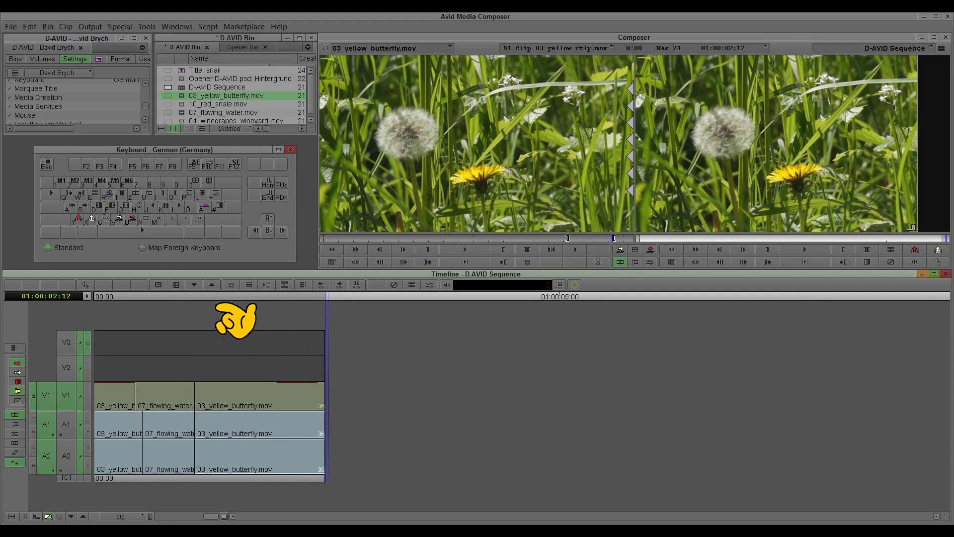
Step: Scrub into the closing butterfly clip, select its V1 segment, and enter trim on its tail
{"action": "left_click_drag", "start_coordinate": [221, 303], "coordinate": [245, 308]}
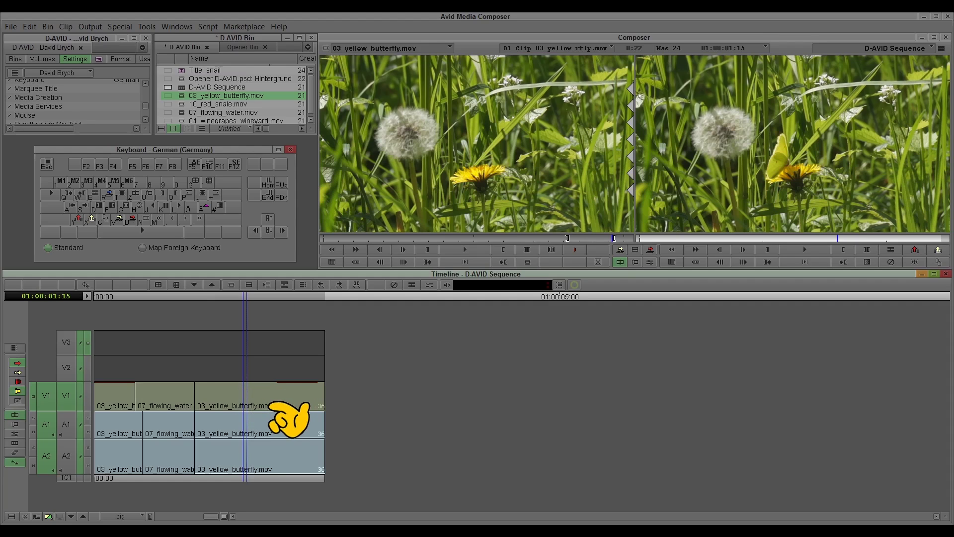
{"action": "left_click", "coordinate": [278, 406]}
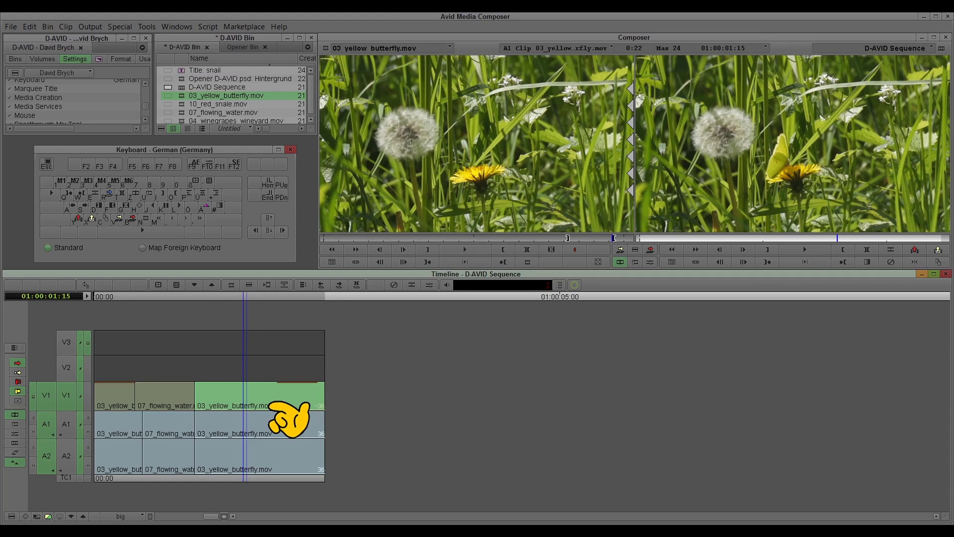
{"action": "key", "text": "u"}
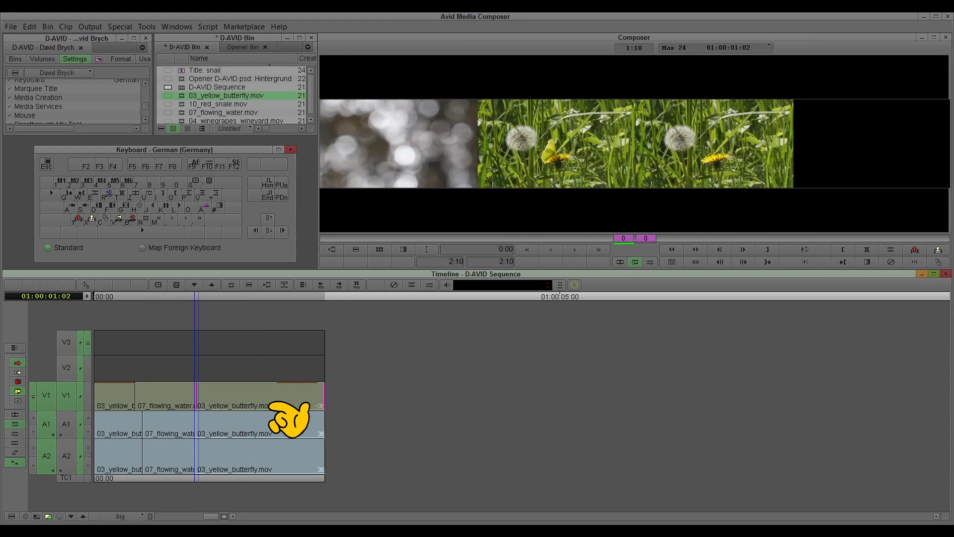
Step: Trim the closing 03_yellow_butterfly tail two 10-frame steps, then nudge one frame twice to 37
{"action": "key", "text": "minus"}
{"action": "key", "text": "minus"}
{"action": "key", "text": "minus"}
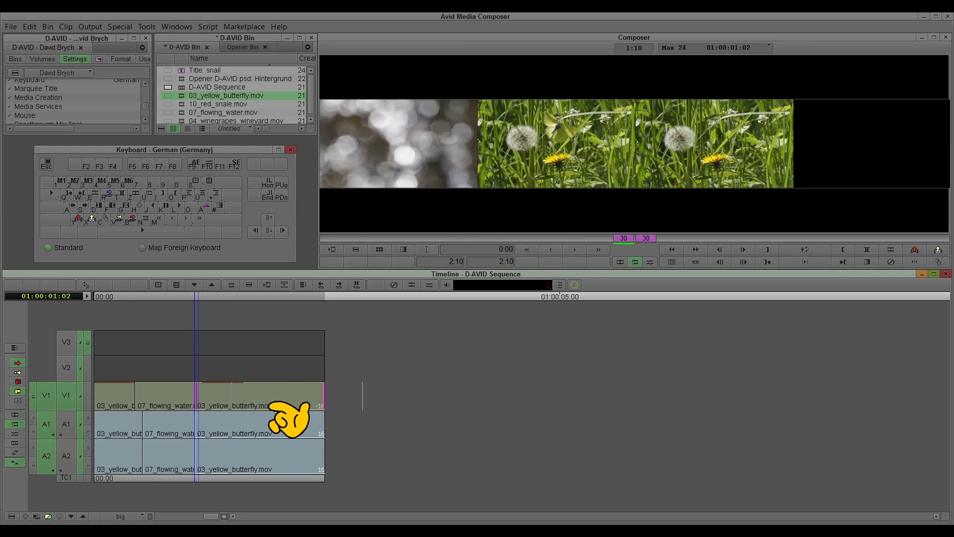
{"action": "key", "text": "minus"}
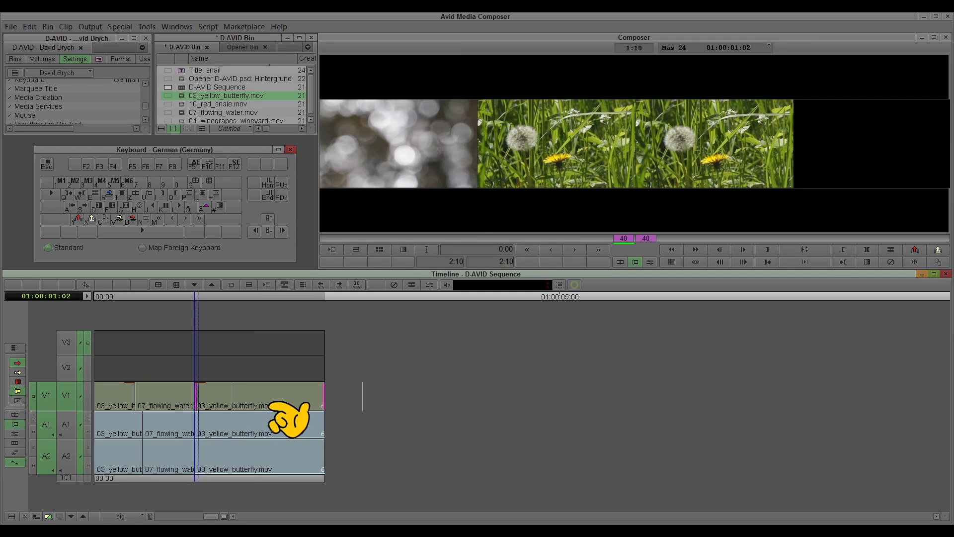
{"action": "key", "text": "comma"}
{"action": "key", "text": "comma"}
{"action": "key", "text": "comma"}
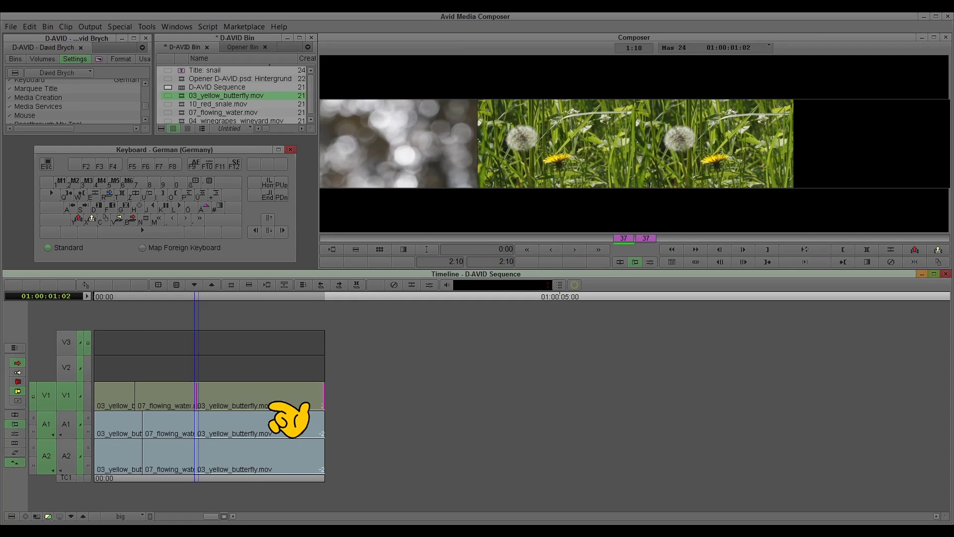
{"action": "key", "text": "comma"}
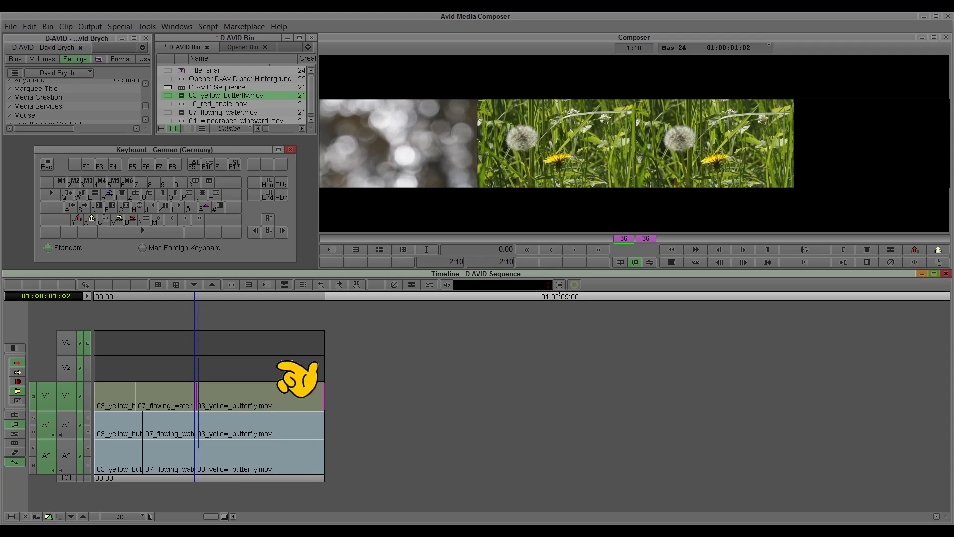
Step: Exit Trim mode and reactivate the Timeline, leaving the butterfly clip's tail trimmed 36 frames
{"action": "key", "text": "u"}
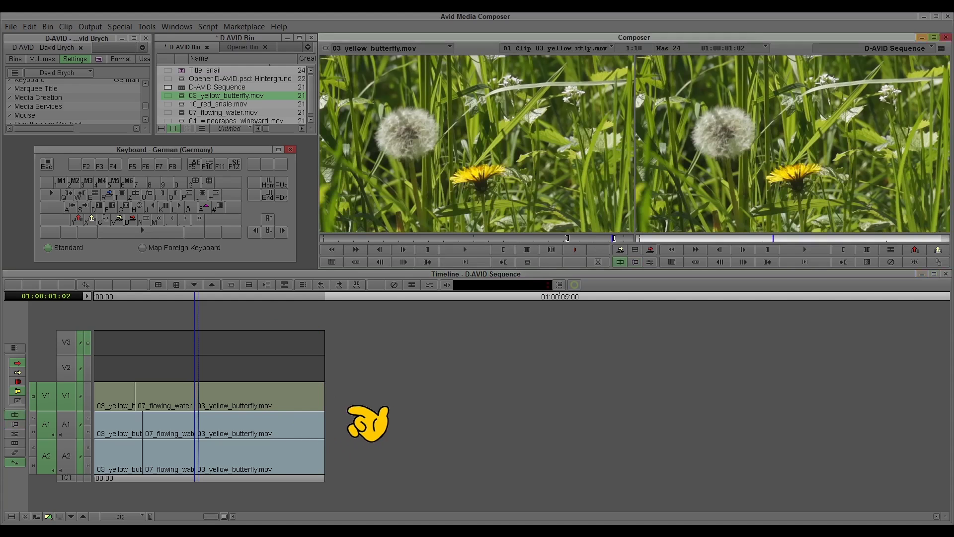
{"action": "left_click", "coordinate": [281, 320]}
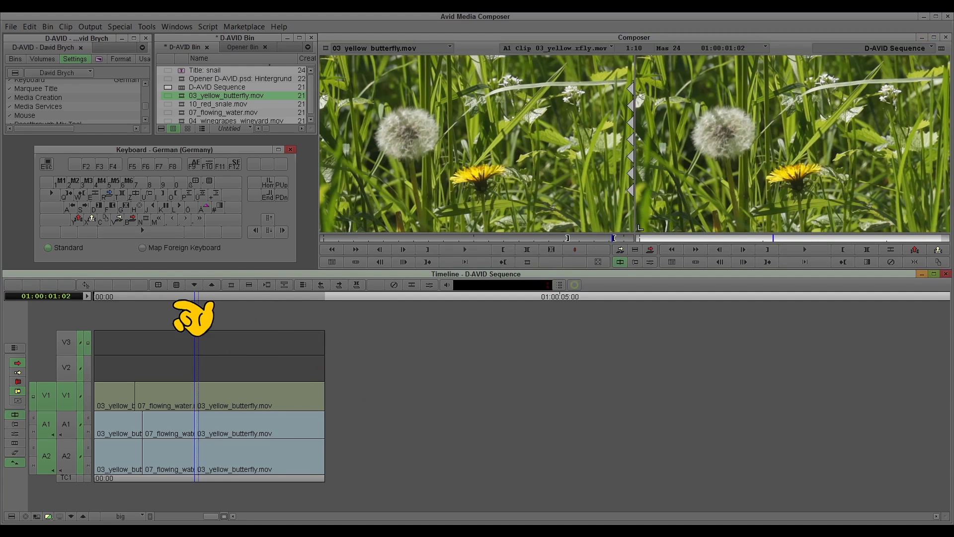